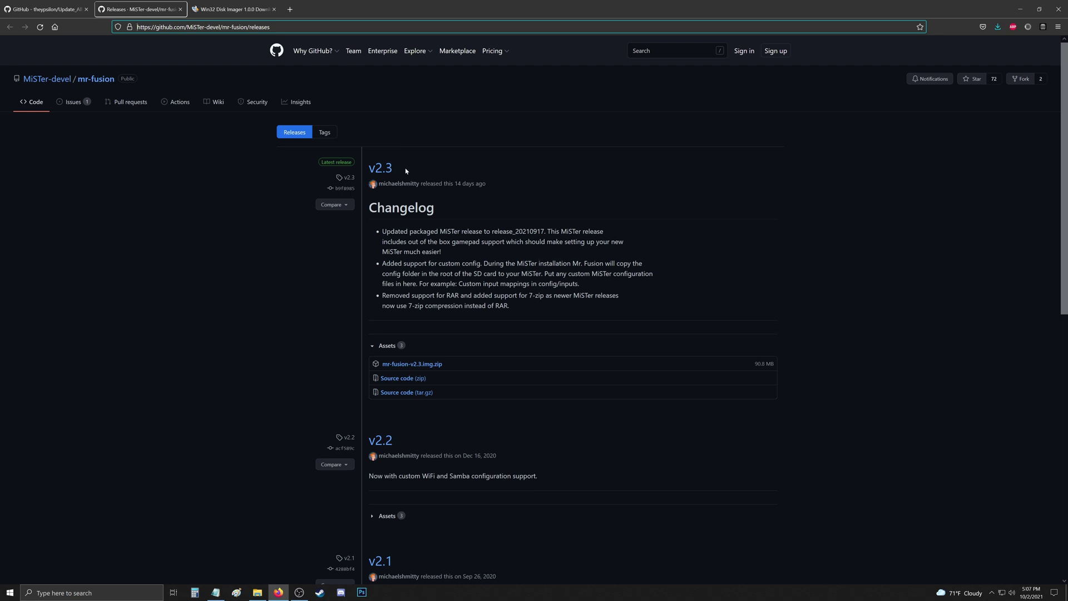
- Download mr-fusion-v2.3.img.zip from the v2.3 release assets, saving the file, and return to the desktop
left_click(412, 364)
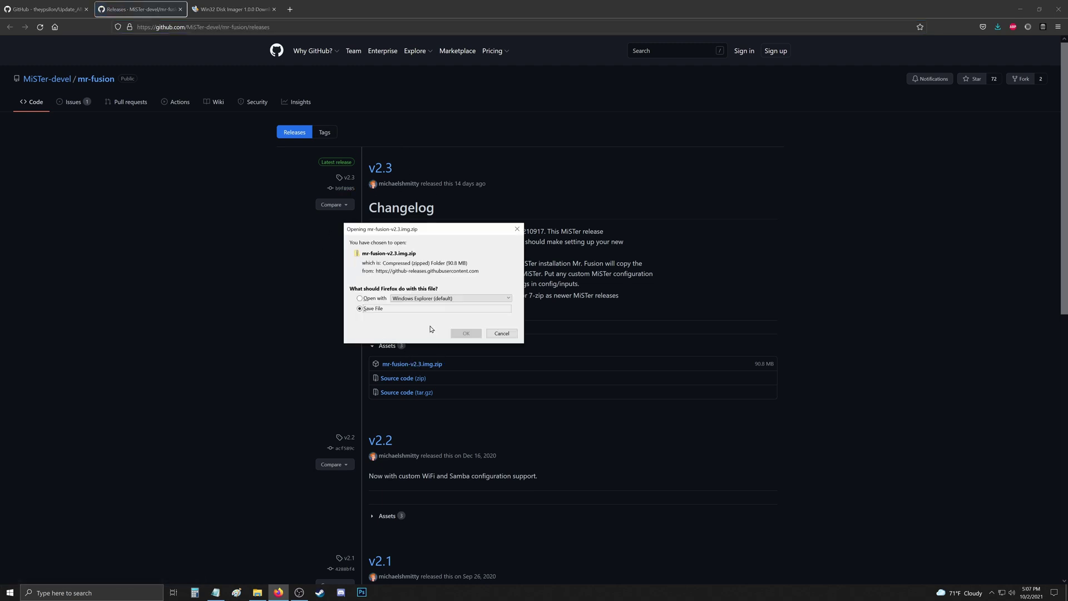
left_click(466, 333)
key("super+d")
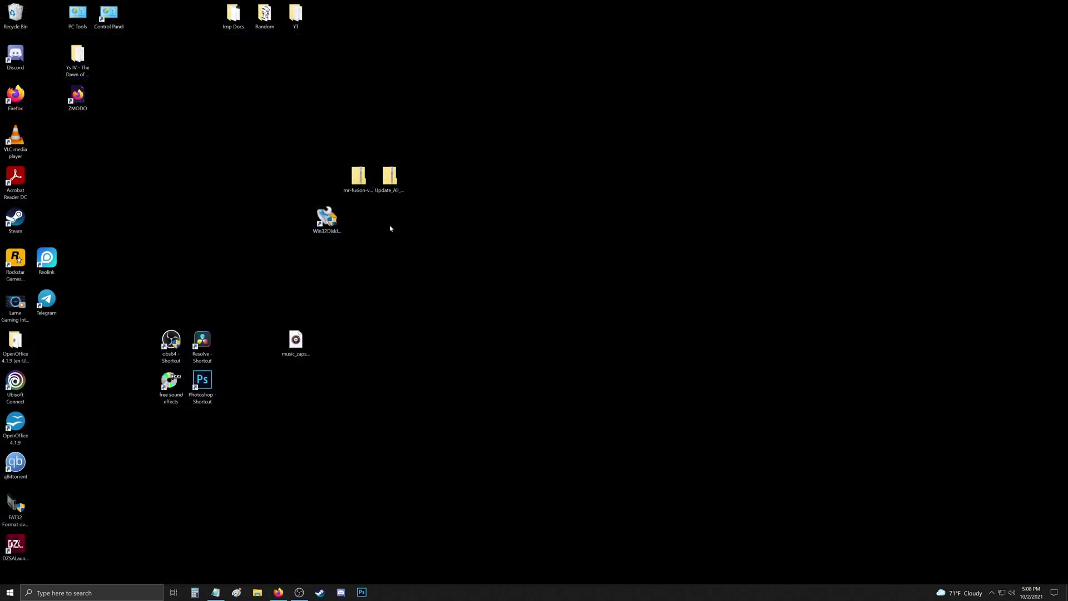
- Extract the mr-fusion-v2.3.img archive with 7-Zip into its own folder and place that folder beside the Win32 Disk Imager shortcut
left_click(360, 181)
right_click(360, 181)
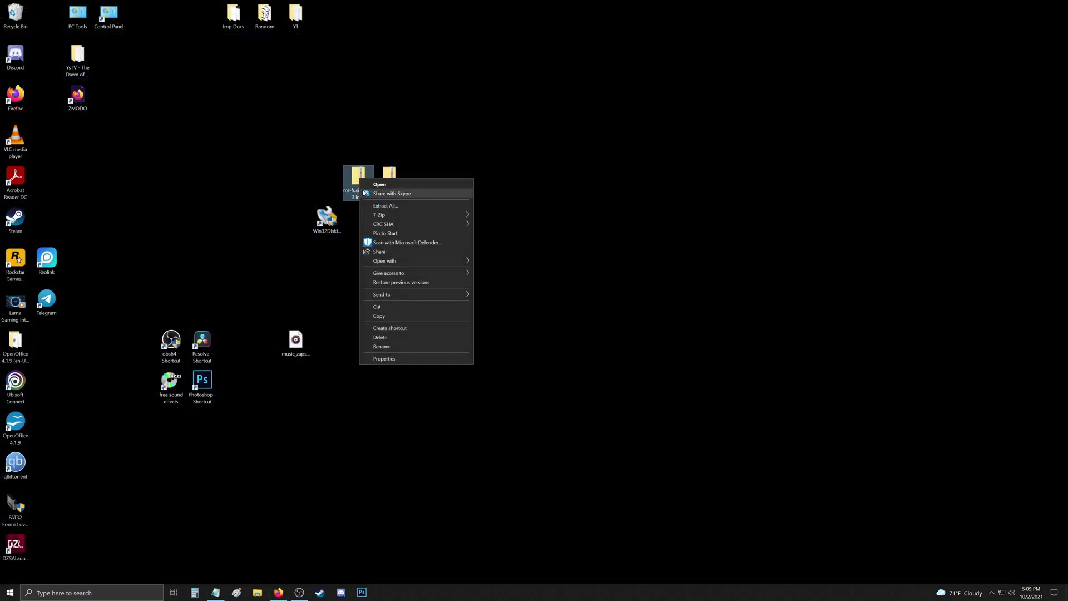
mouse_move(393, 217)
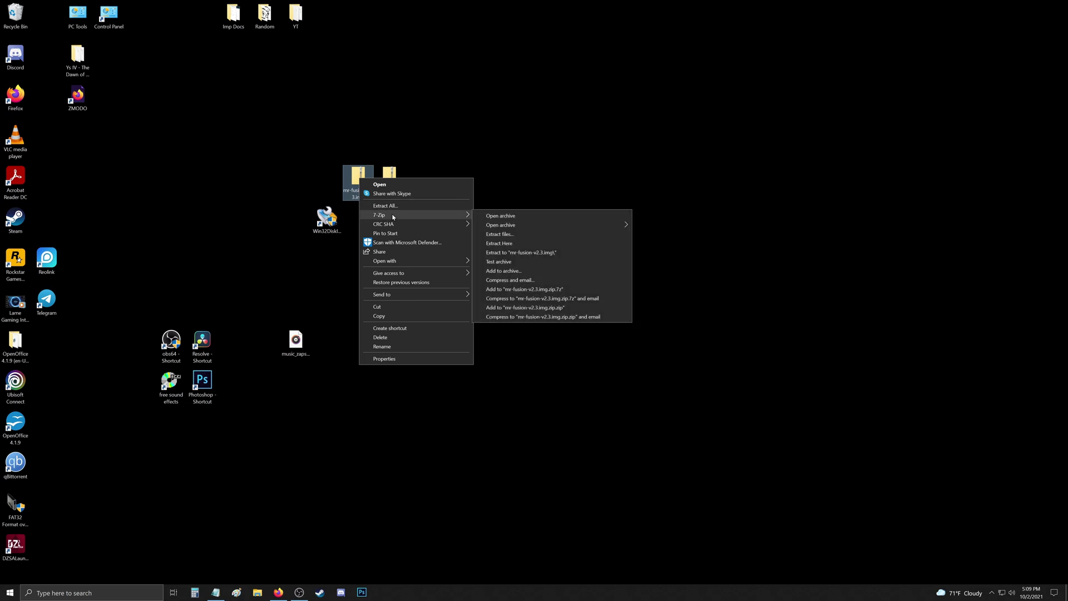
left_click(509, 253)
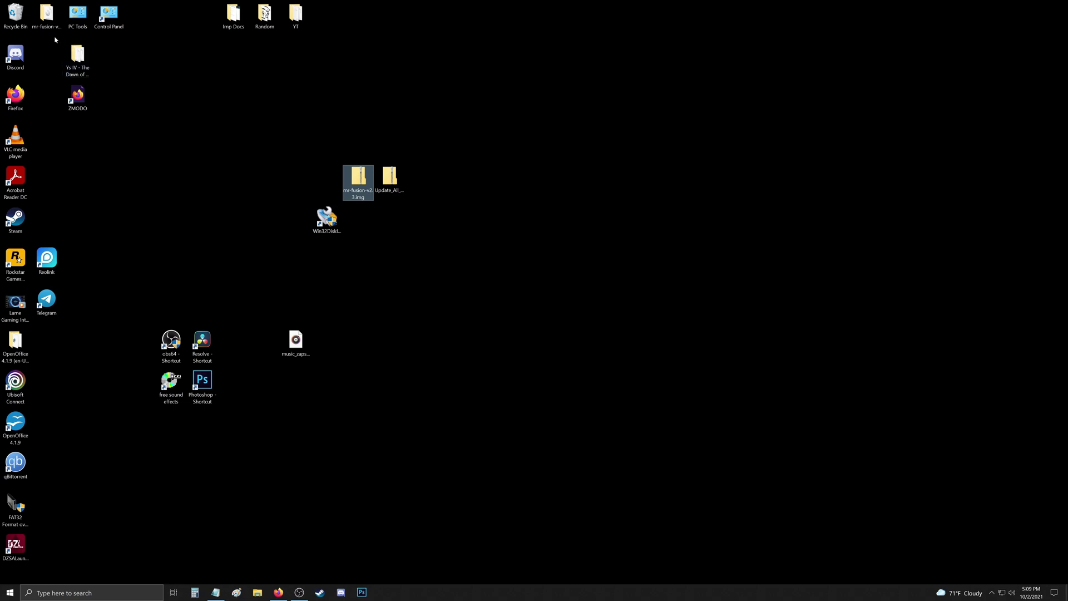
left_click_drag(48, 22, 365, 220)
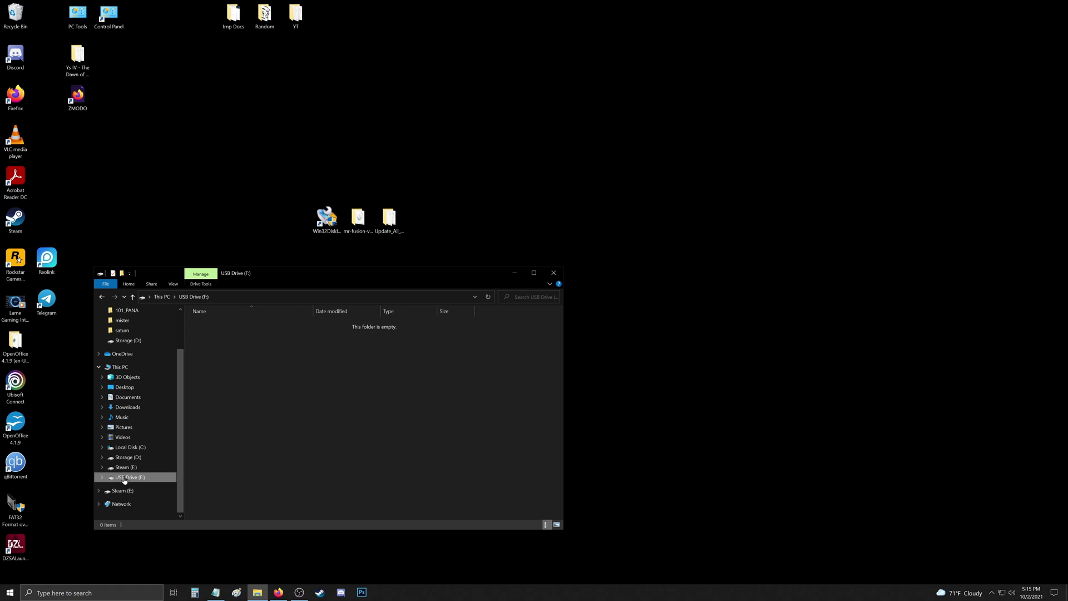
- Check the file system and capacity in the properties of USB Drive (F:), and close the file browser
right_click(128, 478)
left_click(140, 471)
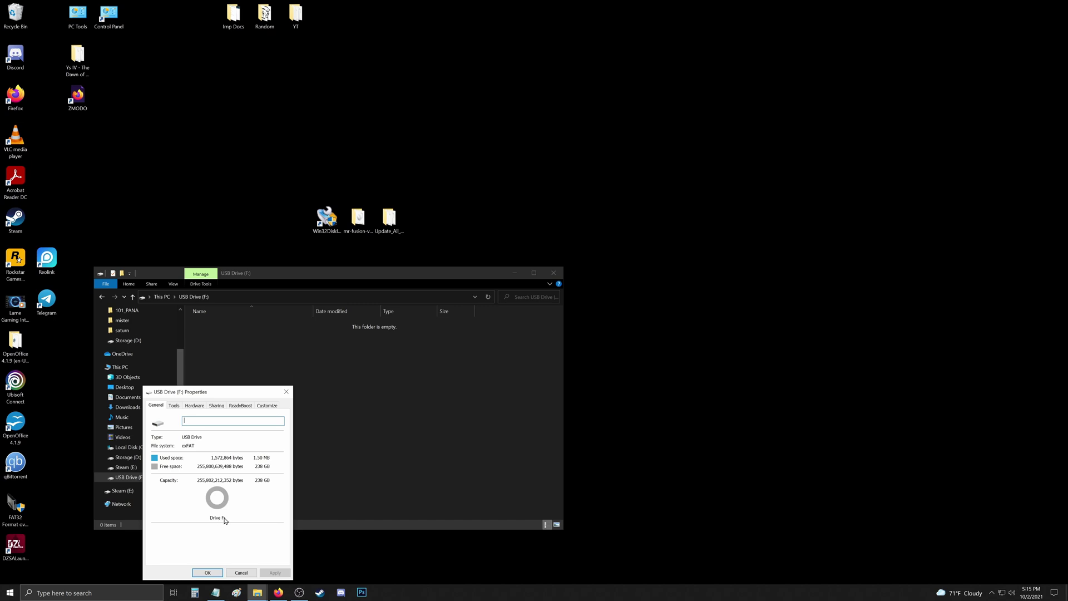
left_click(210, 574)
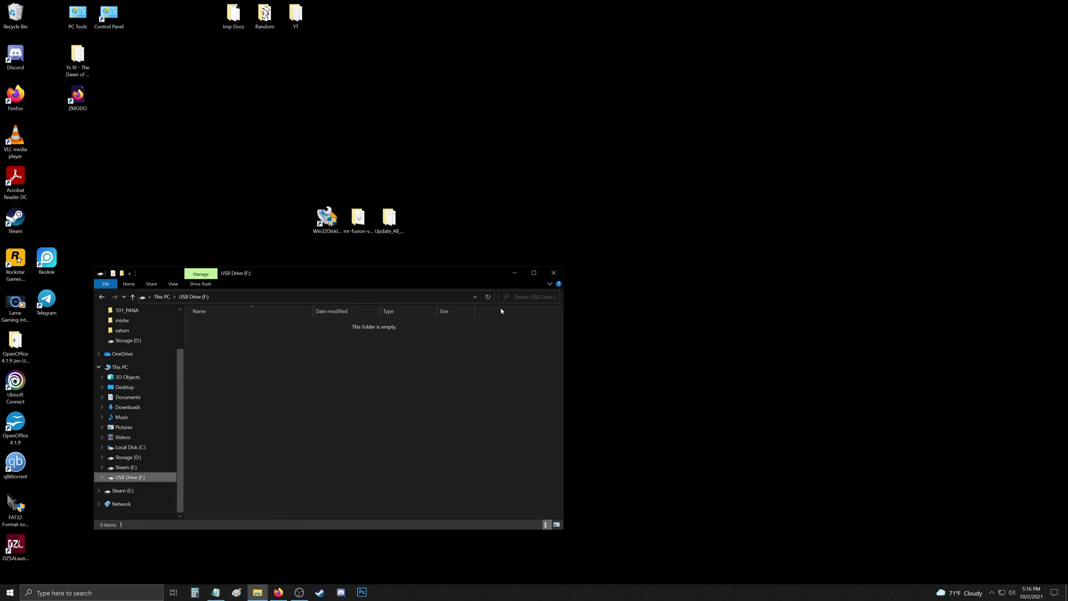
left_click(553, 273)
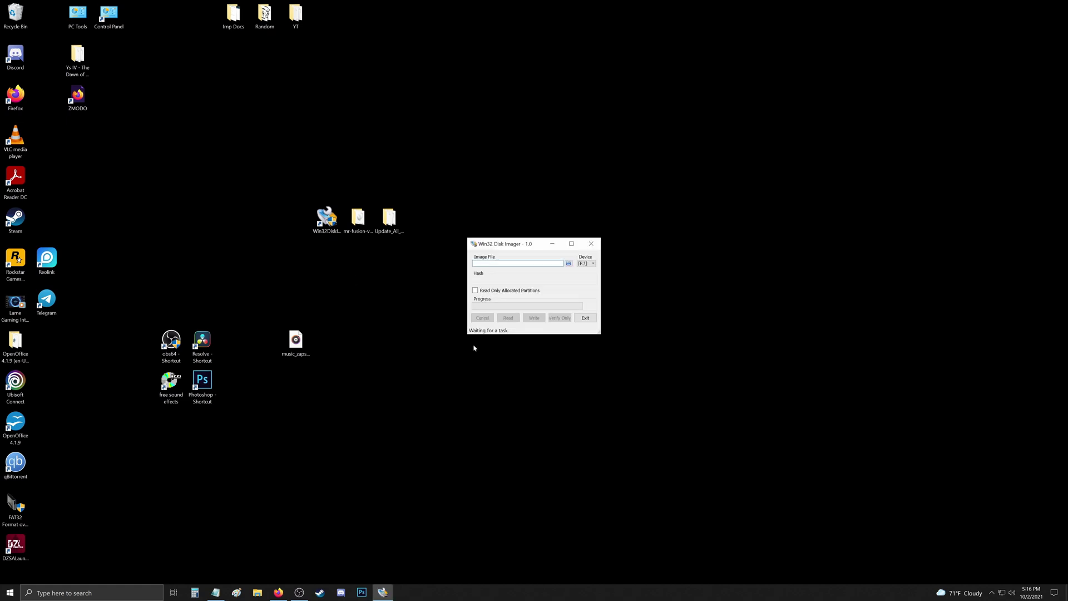
- Write the mr-fusion-v2.3 disk image to device F:\ with Win32 Disk Imager, accepting the overwrite
left_click(591, 263)
left_click(588, 270)
left_click(568, 263)
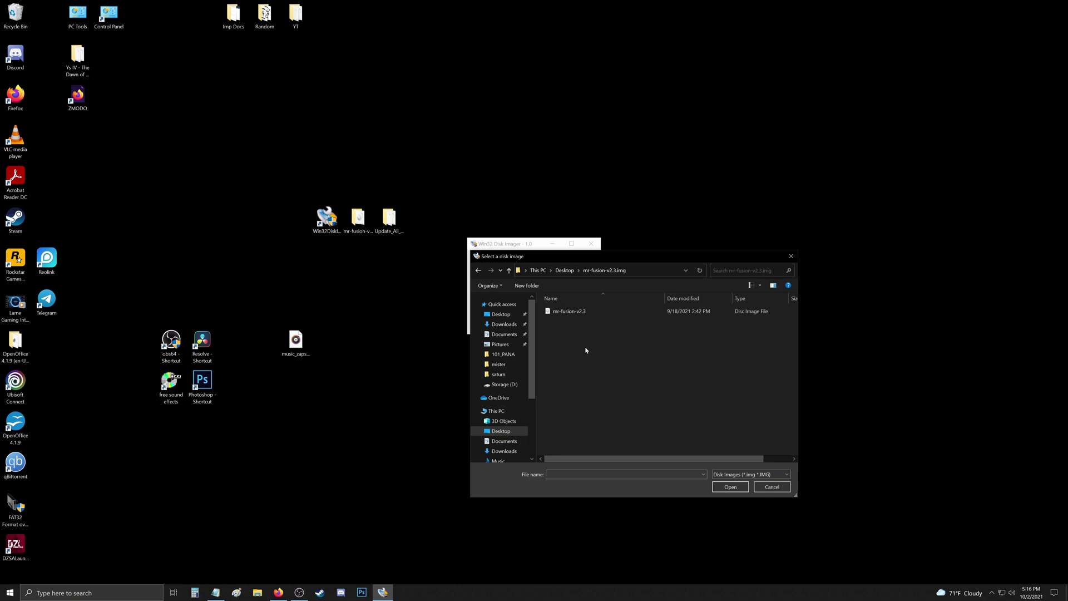
double_click(566, 312)
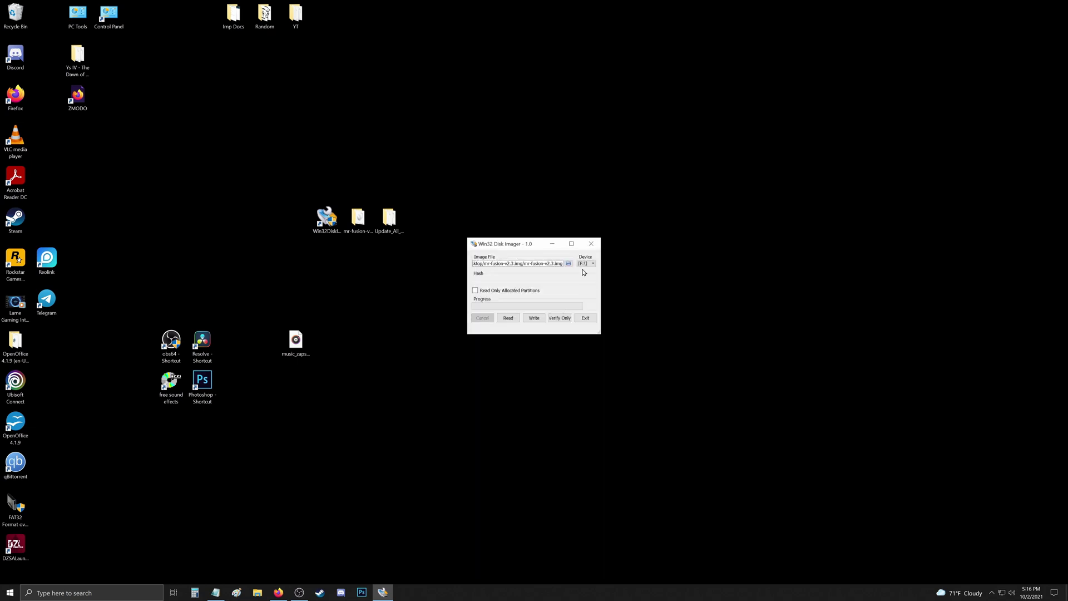
left_click(532, 318)
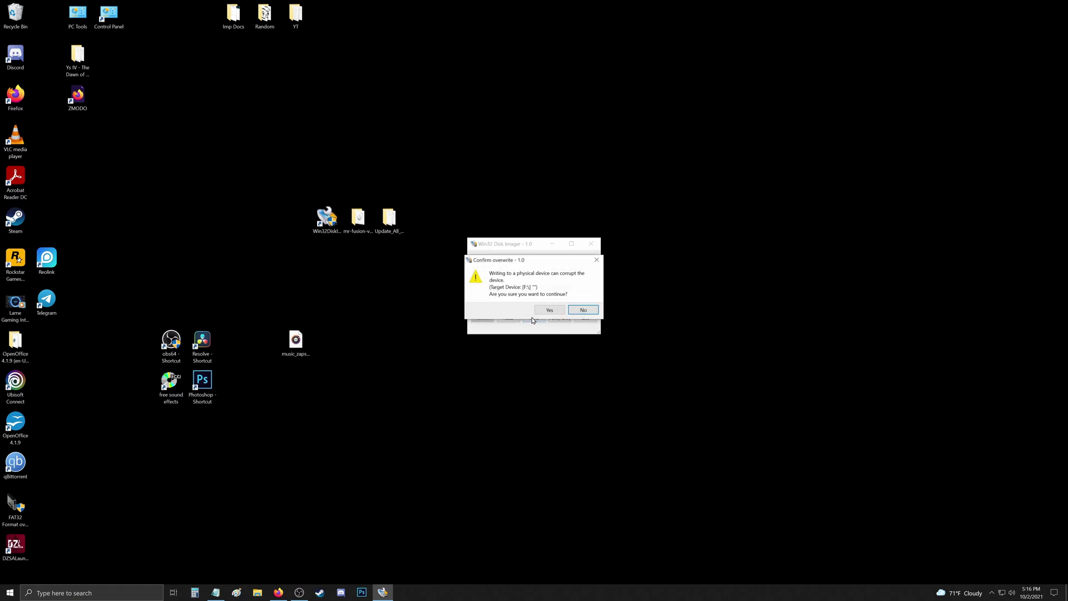
left_click(548, 311)
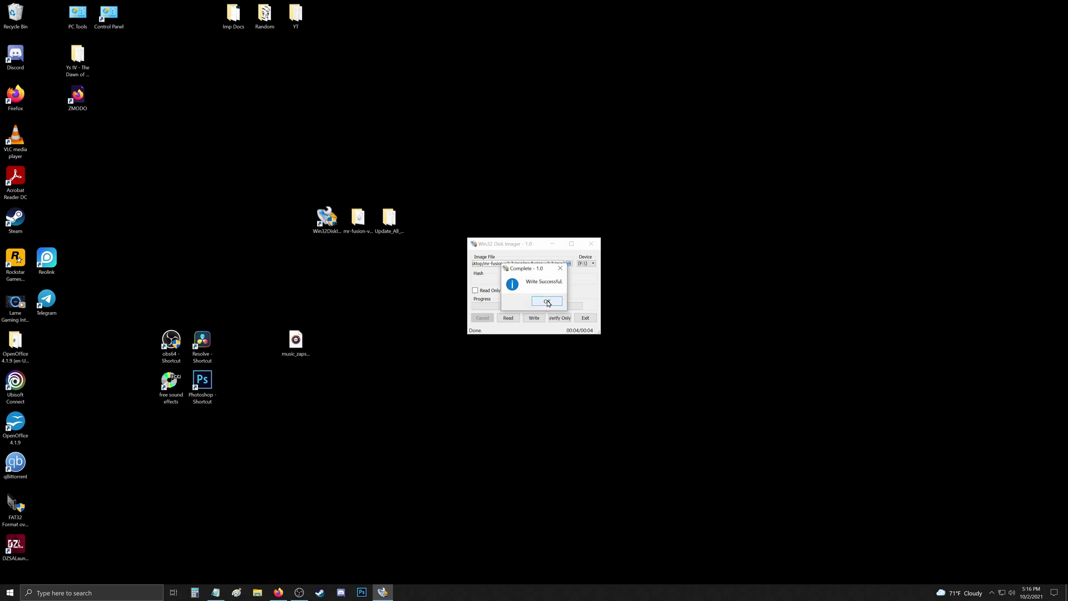
left_click(547, 302)
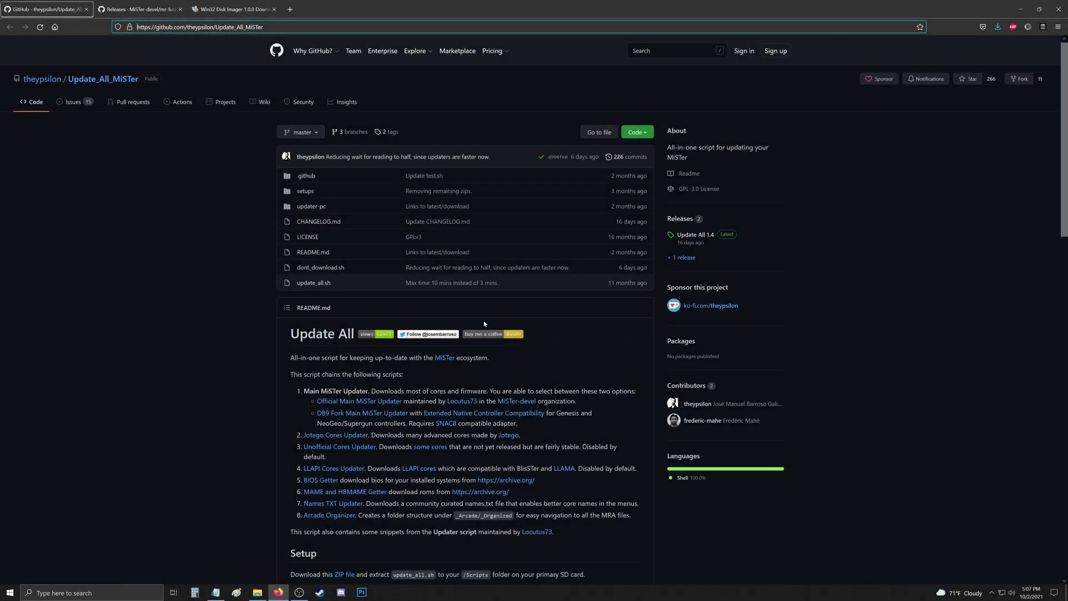
- Download the Update_All_MiSTer repository as a ZIP from GitHub, saving the file
left_click(637, 133)
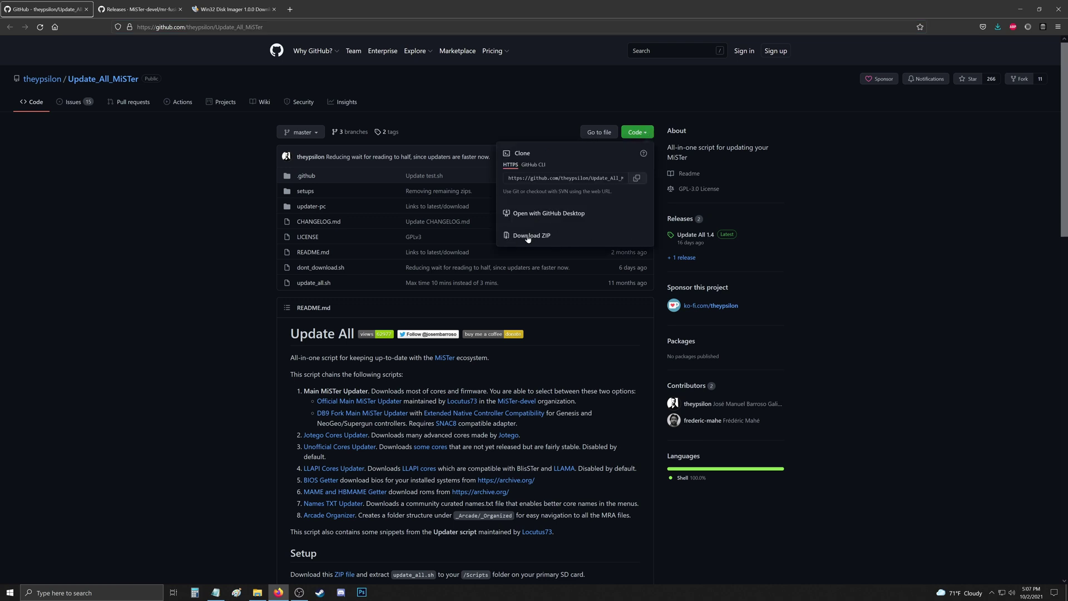
left_click(528, 237)
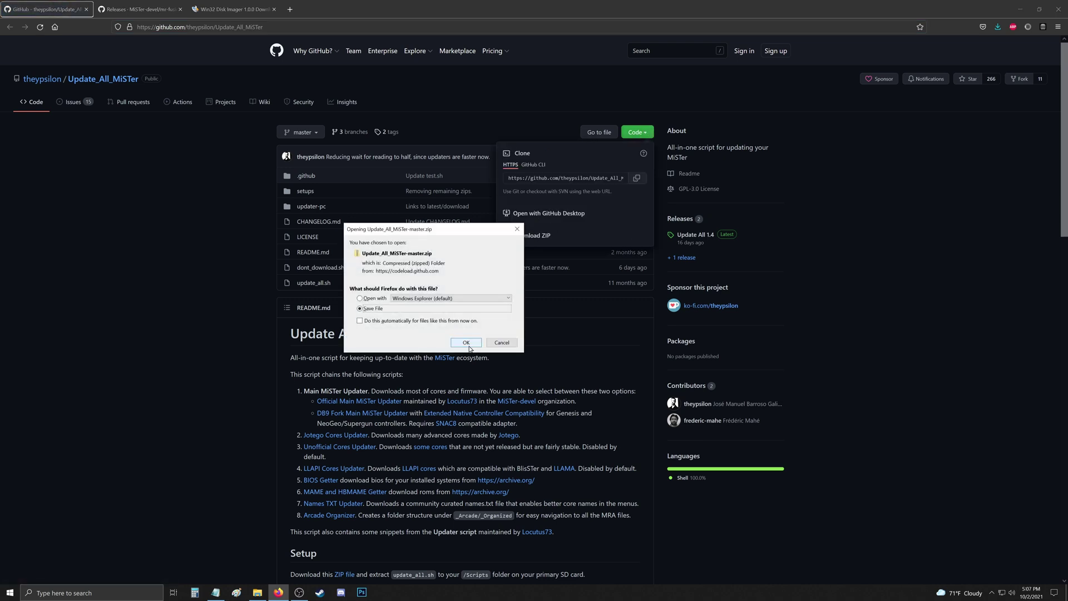
left_click(468, 343)
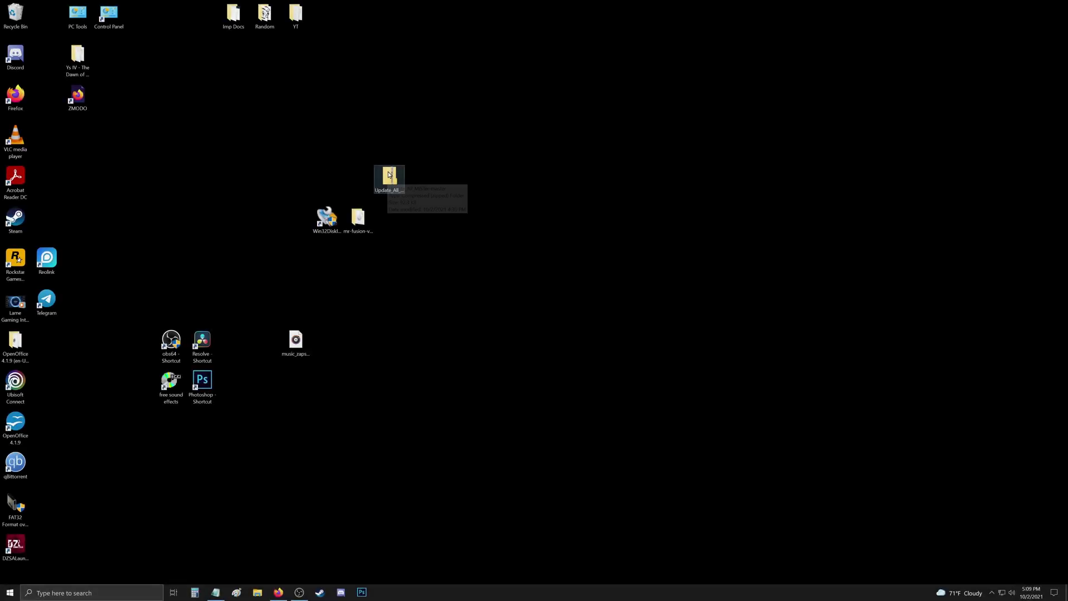
- Extract the Update_All_MiSTer-master archive into its own folder beside the mr-fusion folder, and move the archive to the Recycle Bin
right_click(391, 175)
mouse_move(417, 208)
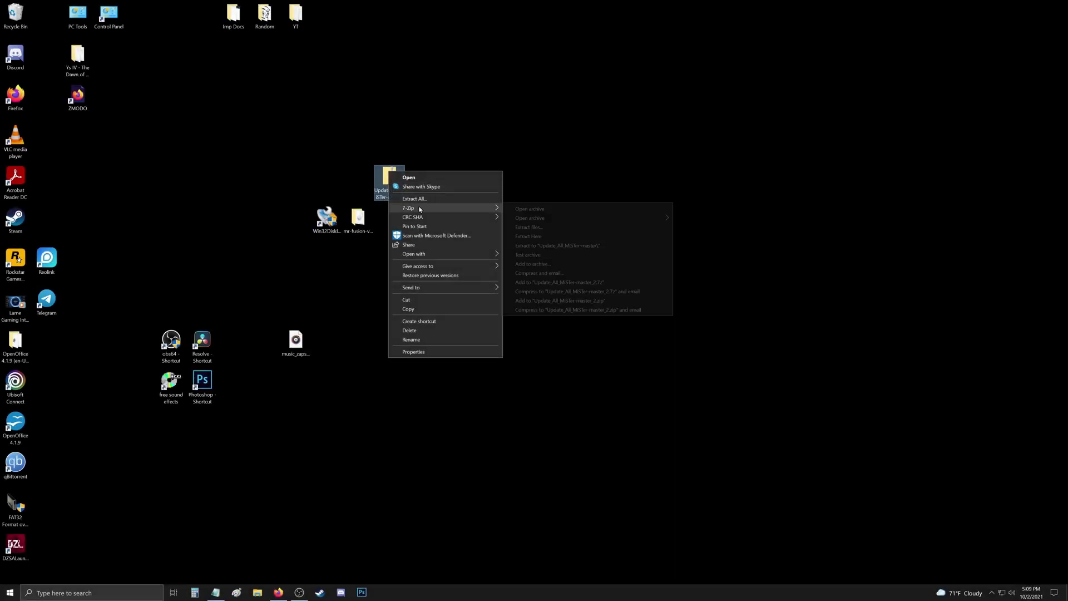
left_click(528, 245)
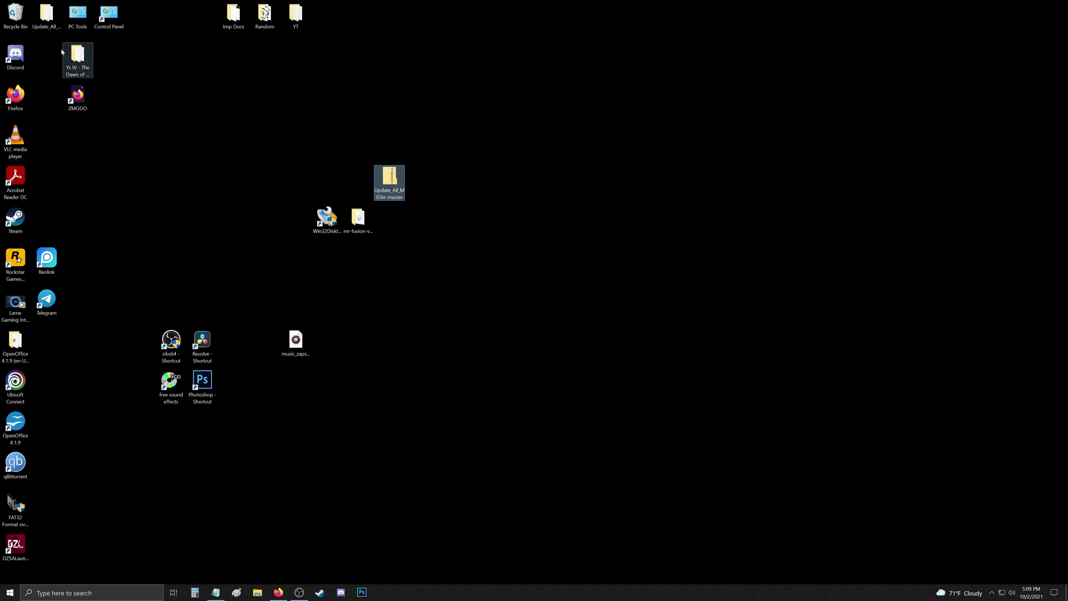
left_click_drag(47, 15, 388, 221)
left_click(392, 174)
left_click_drag(392, 174, 15, 16)
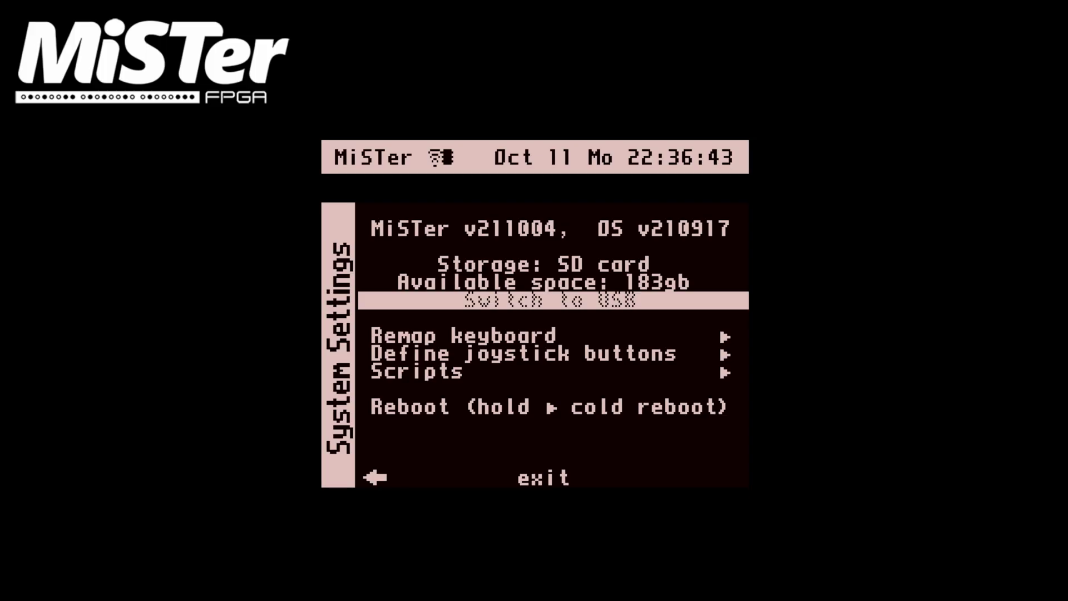
- Open the Scripts list from the MiSTer System Settings, accepting the script warning with Yes
key("Down")
key("Down")
key("Down")
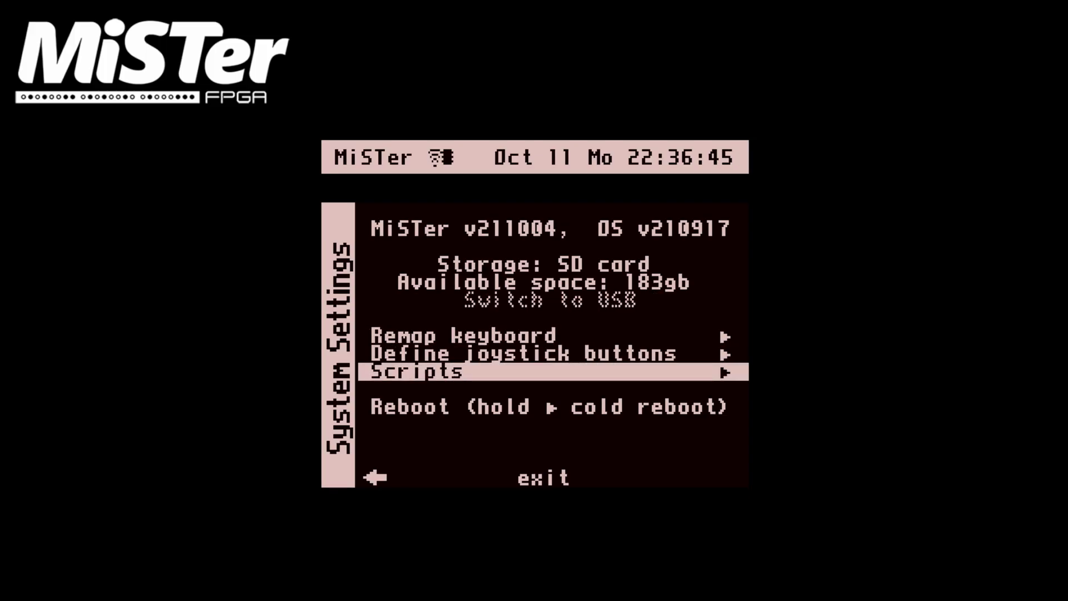
key("Return")
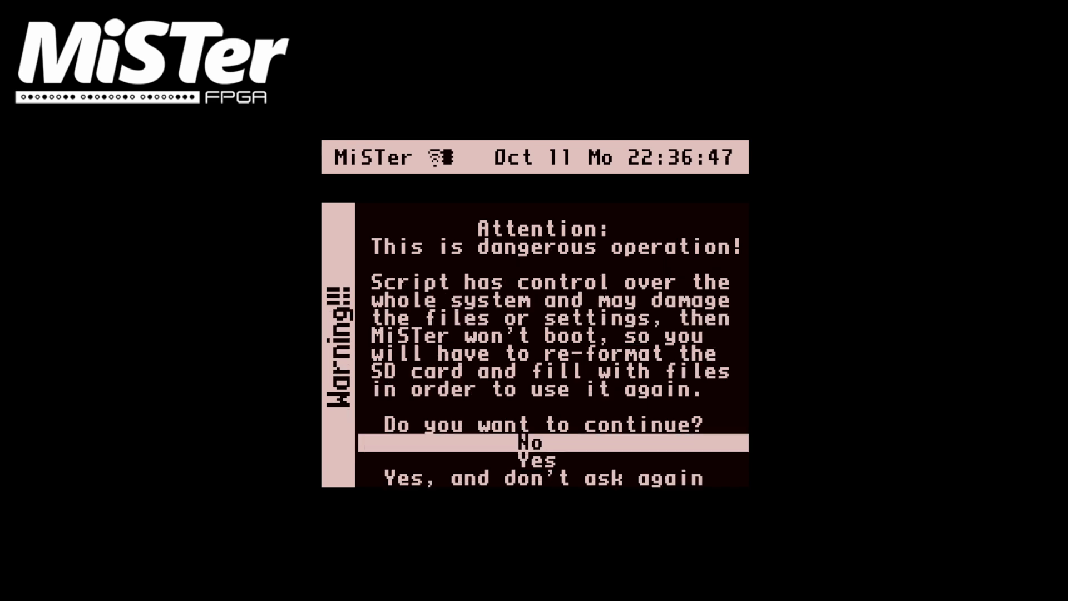
key("Down")
key("Return")
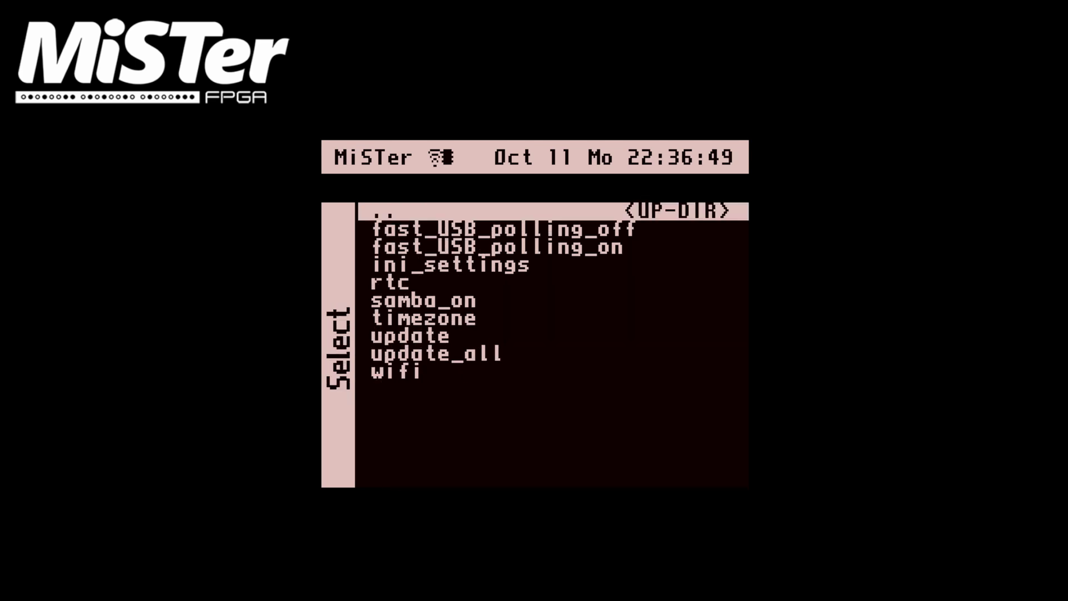
- Run the update_all script from the script list
key("Down")
key("Down")
key("Down")
key("Down")
key("Down")
key("Down")
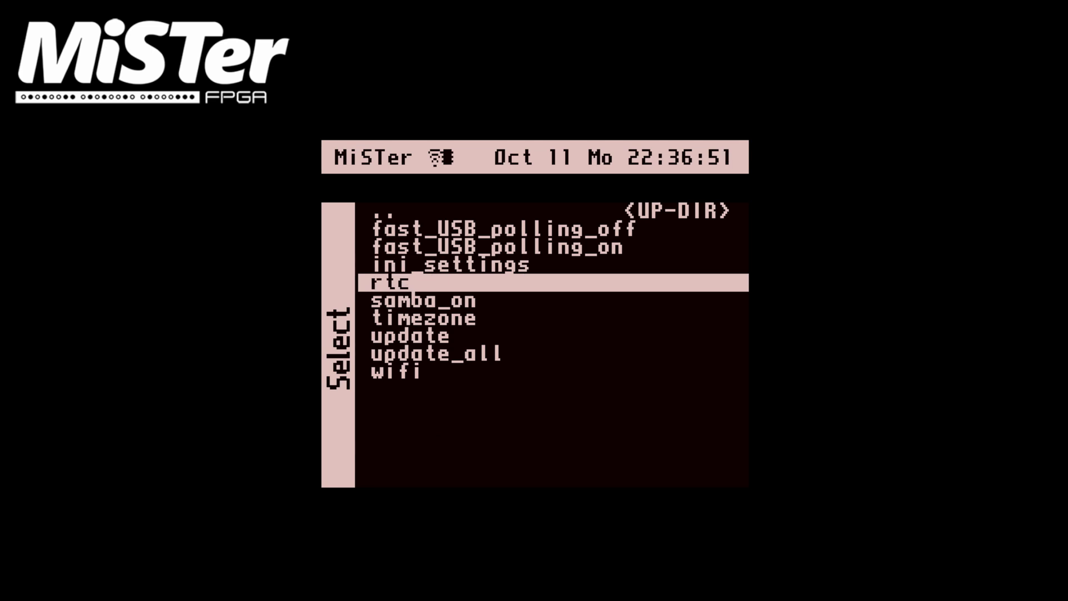
key("Down")
key("Down")
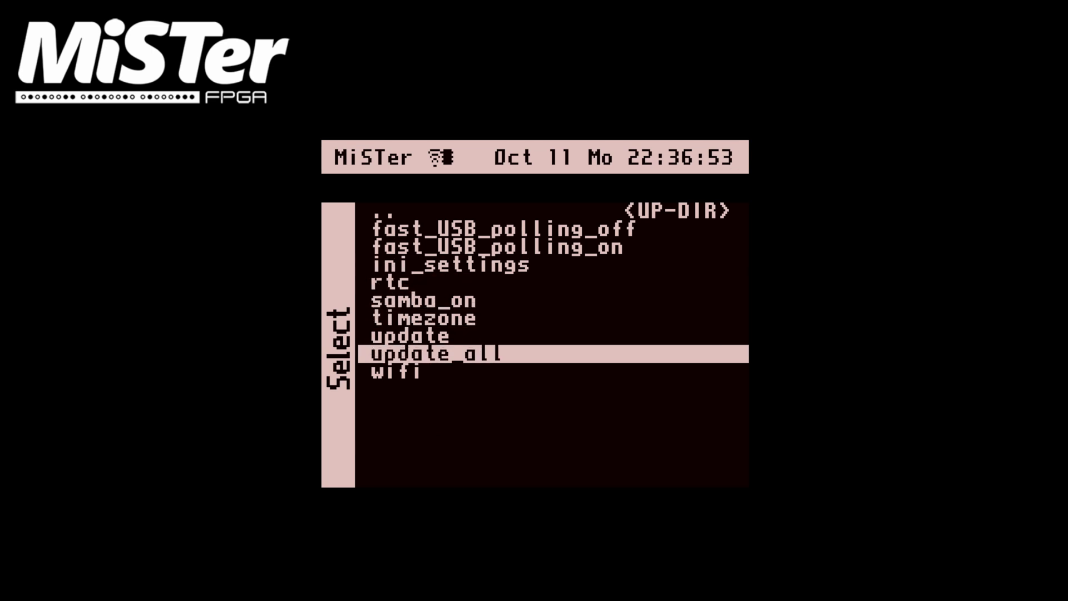
key("Return")
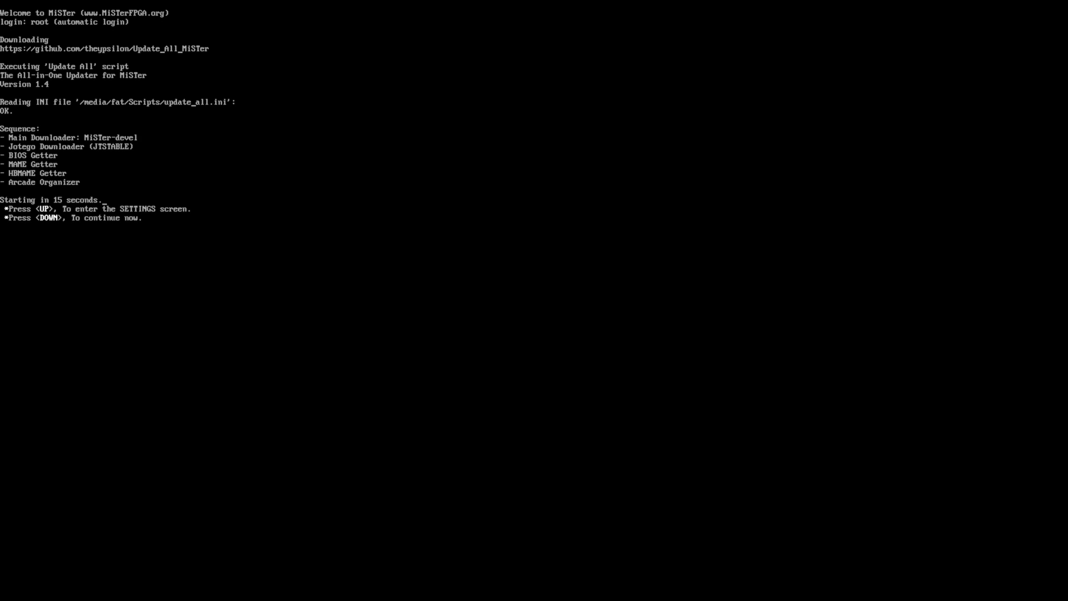
- Enter the Update All settings screen and review the entries from Main Downloader through Arcade Organizer
key("Down")
key("Up")
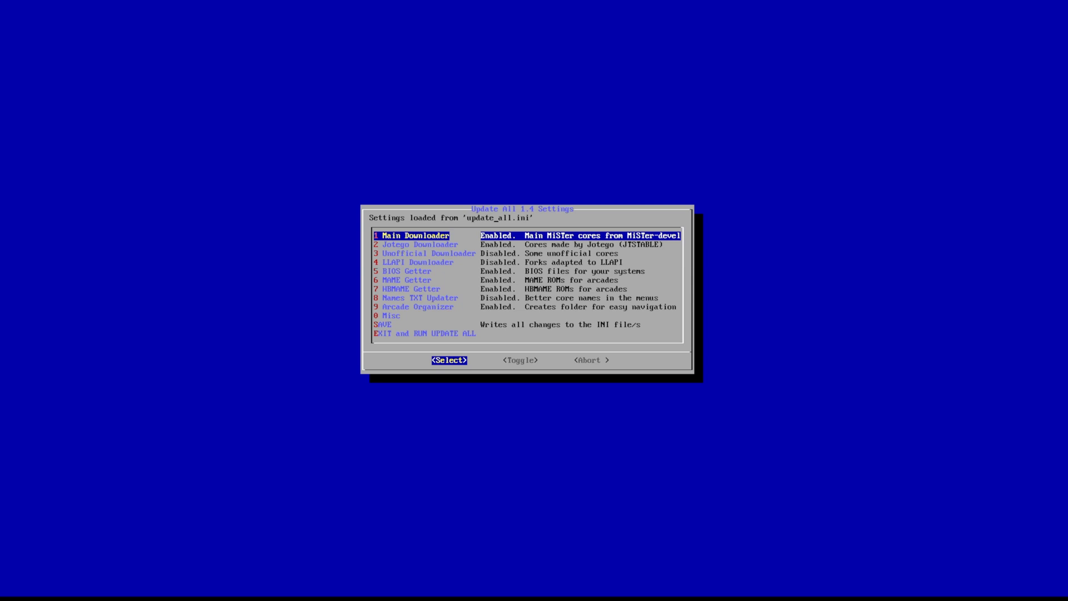
key("Down")
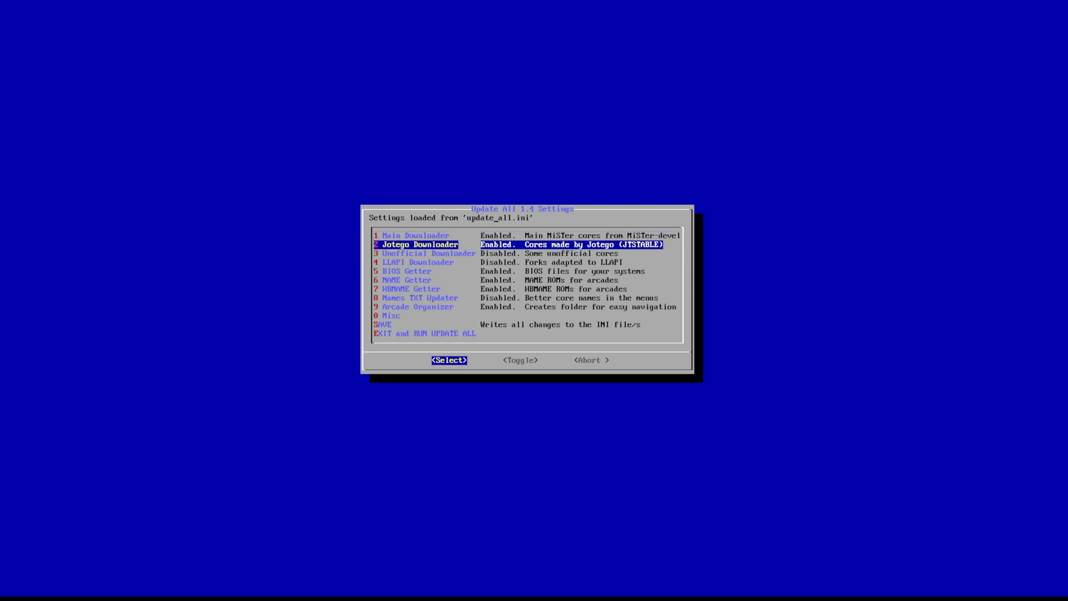
key("Down")
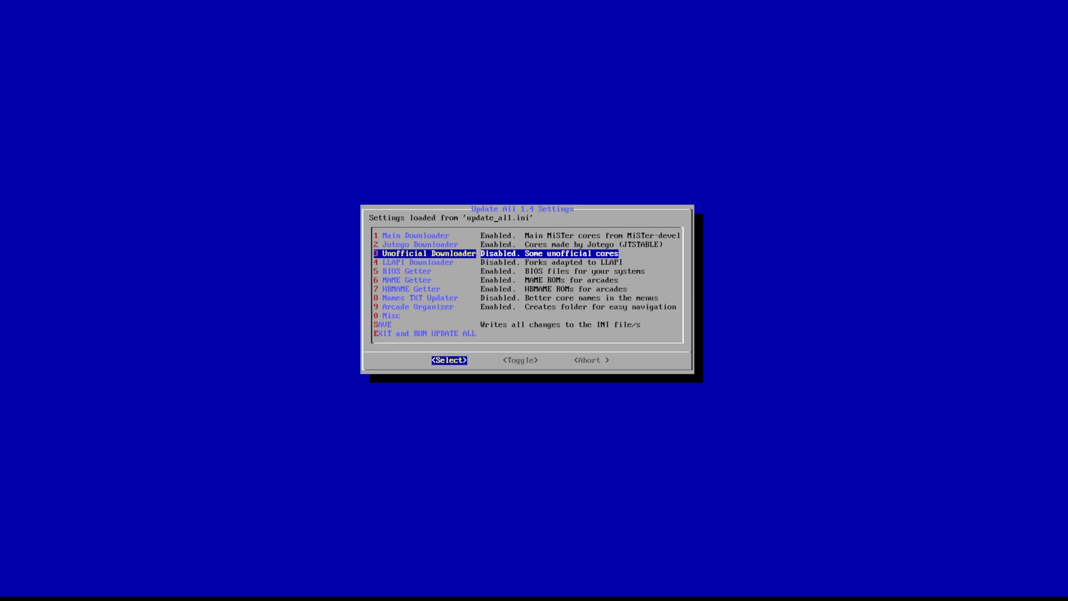
key("Down")
key("Down")
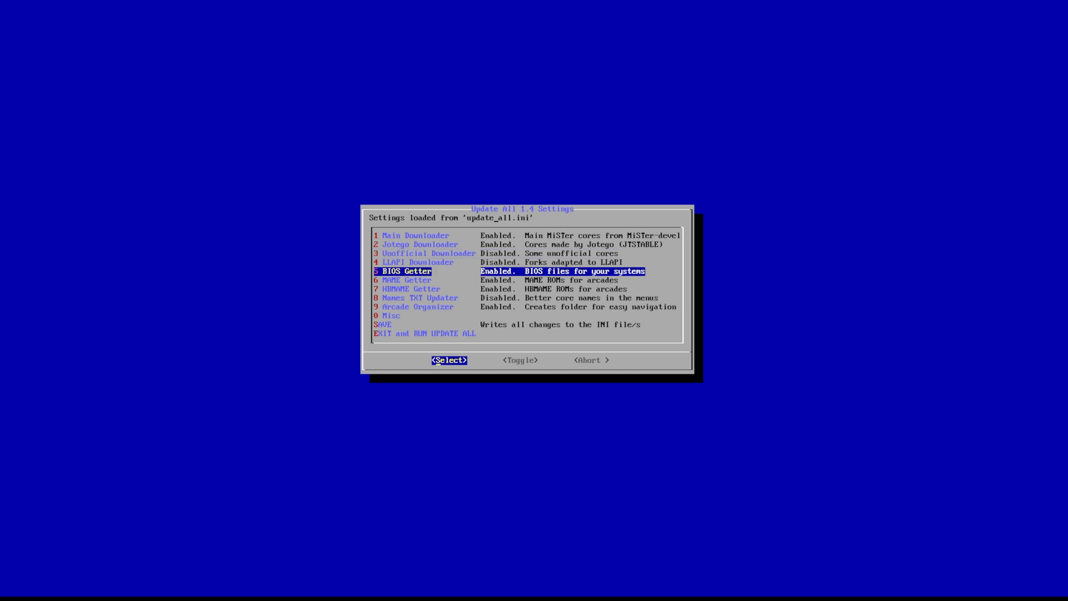
key("Down")
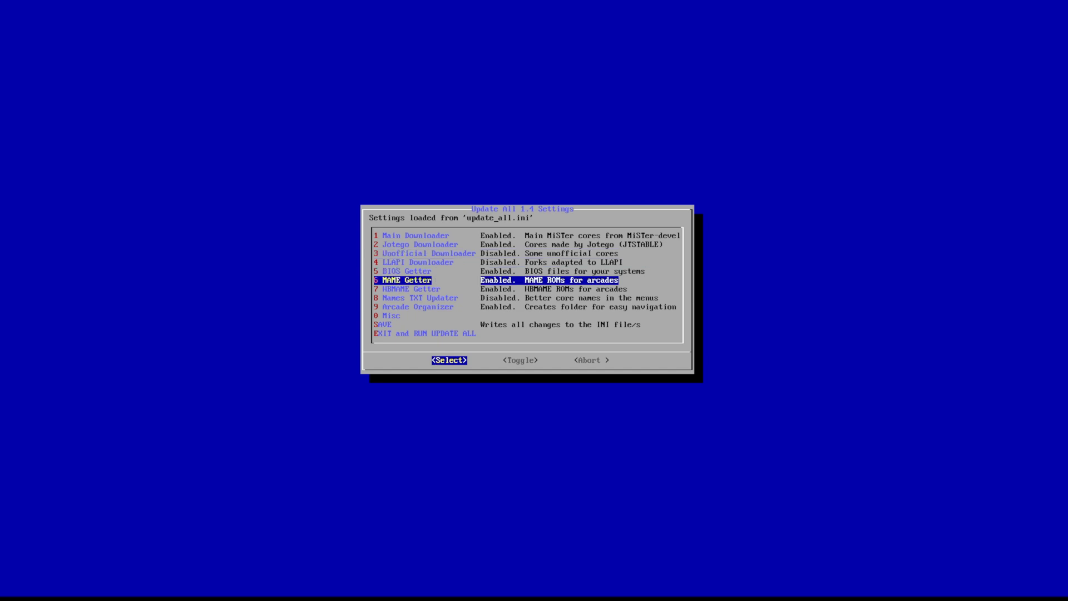
key("Down")
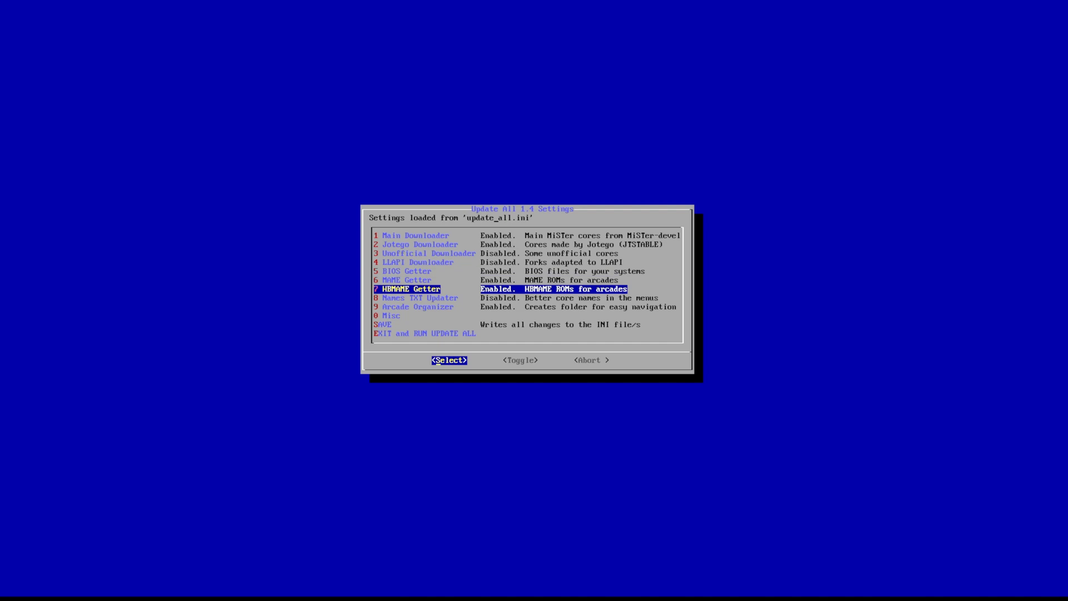
key("Down")
key("Down")
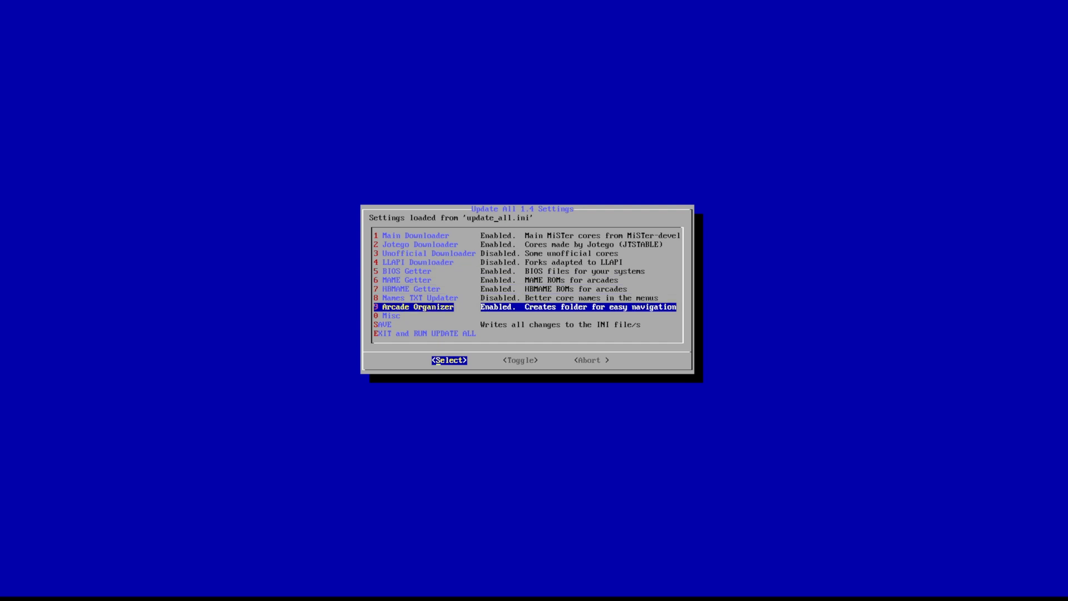
- Exit the Update All settings and run the update
key("Down")
key("Down")
key("Down")
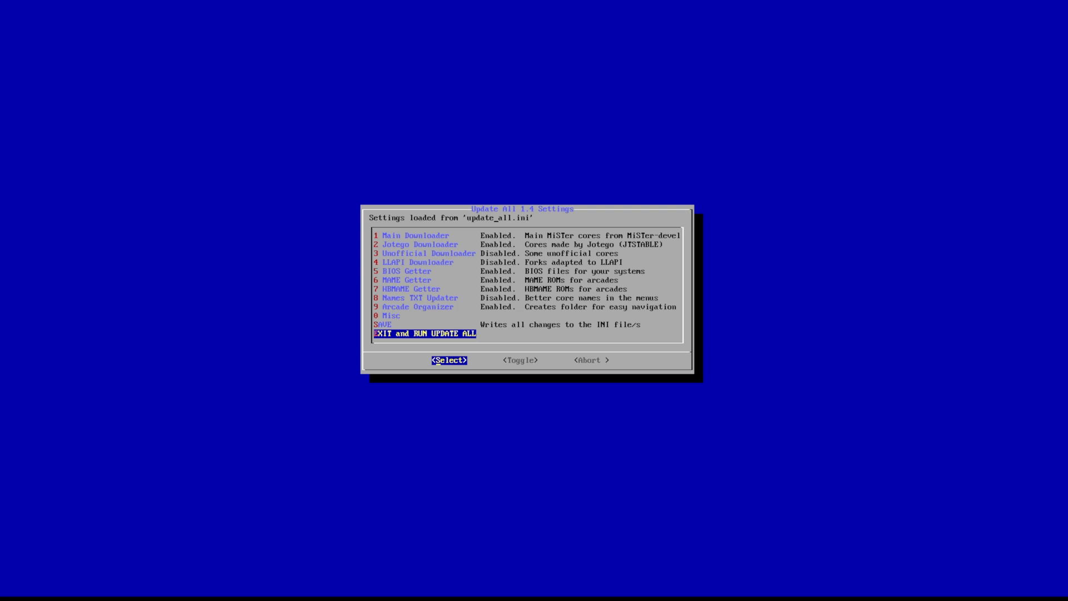
key("Return")
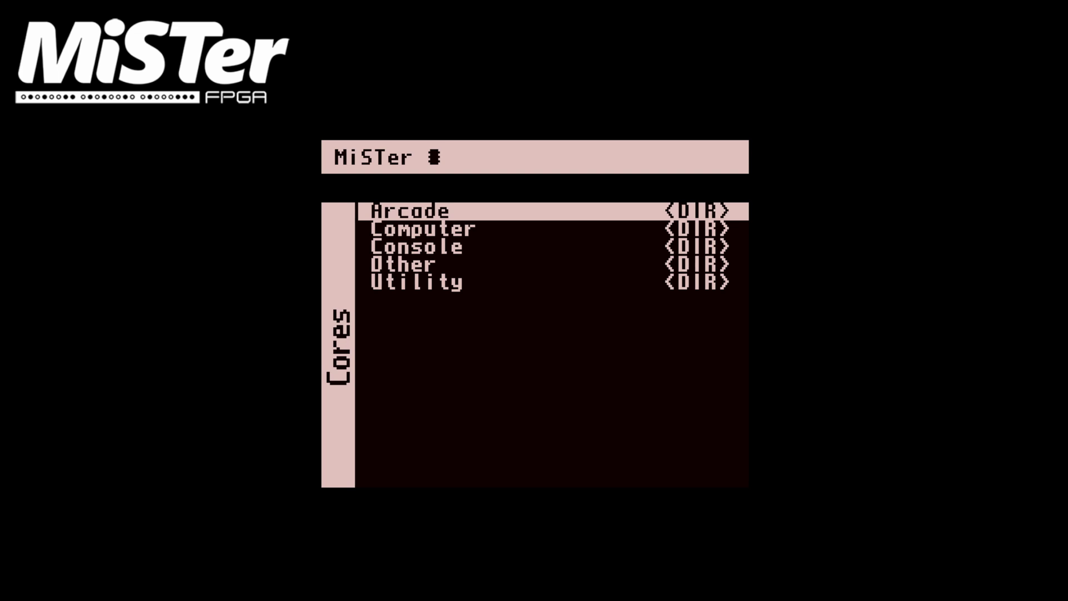
- Look over the core categories and open the Arcade folder
key("Down")
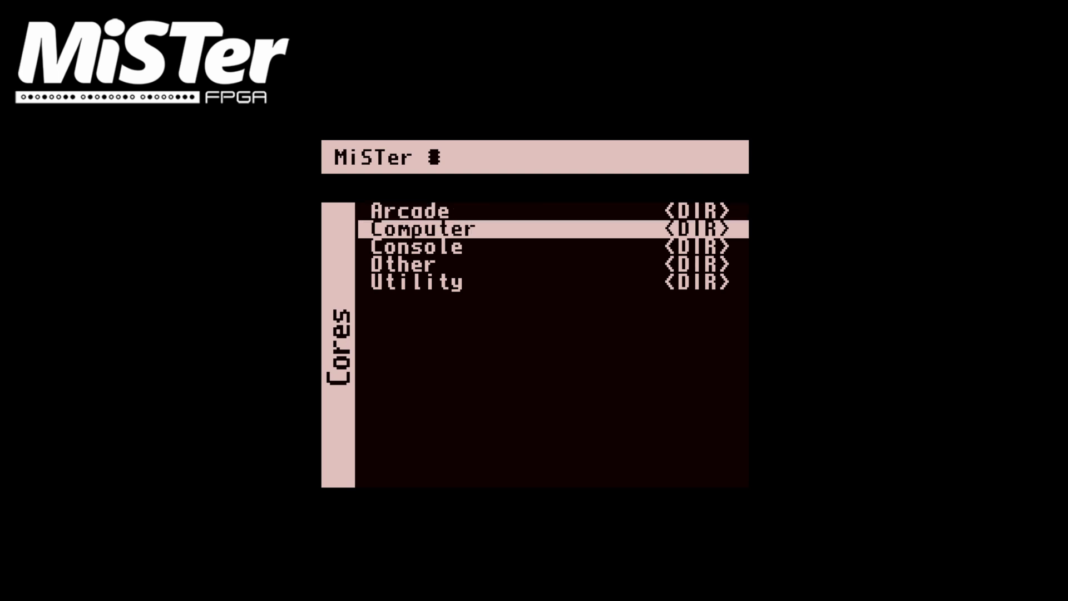
key("Down")
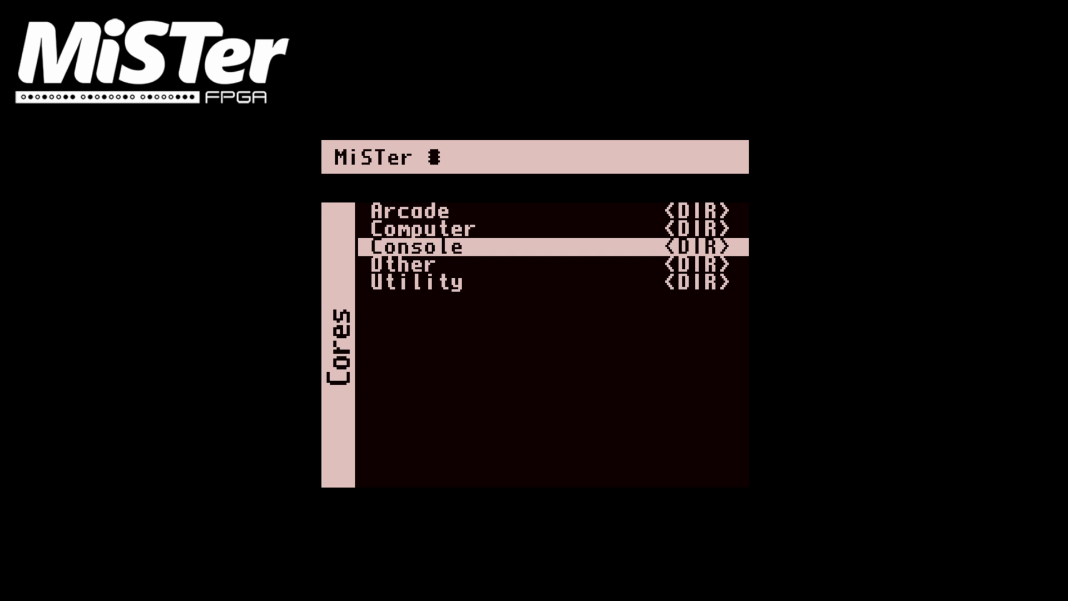
key("Up")
key("Up")
key("Return")
- Browse the installed arcade games from the alternatives folder through the titles starting with D
key("Down")
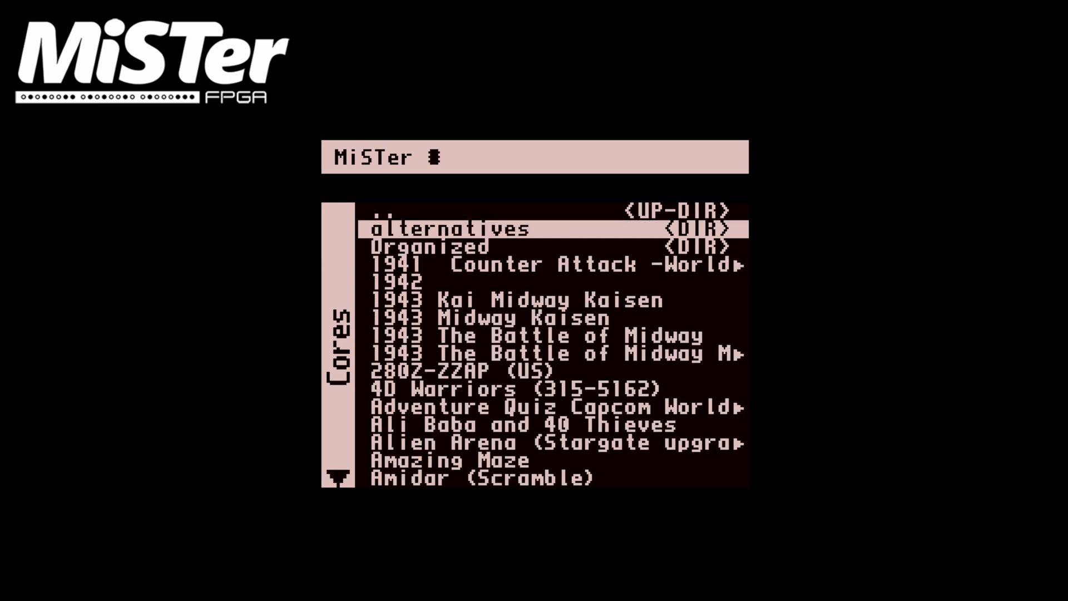
key("Down")
key("Down")
key("Down")
key("Down")
key("Down")
key("Down")
key("Down")
key("Down")
key("Down")
key("Down")
key("Down")
key("Down")
key("Down")
key("Down")
key("Down")
key("Down")
key("Down")
key("Down")
key("Down")
key("Down")
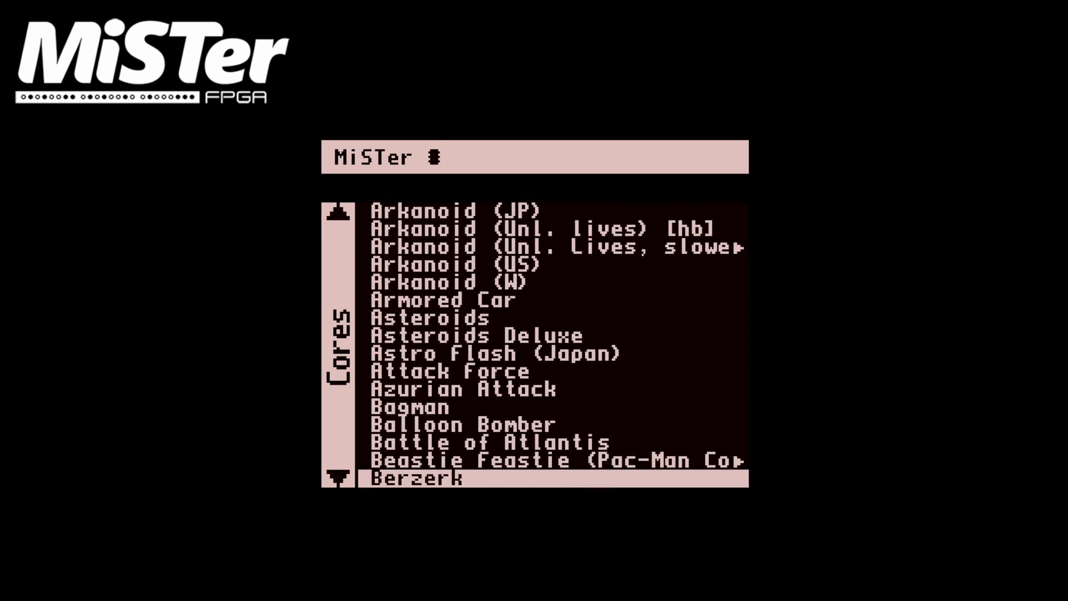
key("Down")
key("Down")
key("Down")
key("Down")
key("Down")
key("Up")
key("Up")
key("Up")
key("Up")
key("Up")
key("Up")
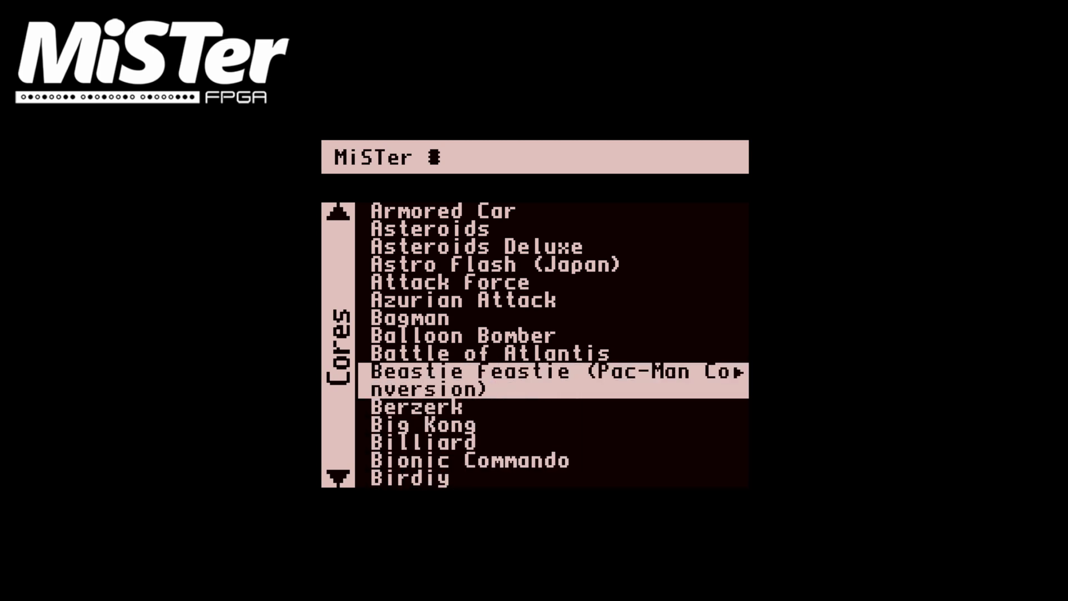
key("Down")
key("Down")
key("Down")
key("Down")
key("Down")
key("Down")
key("Right")
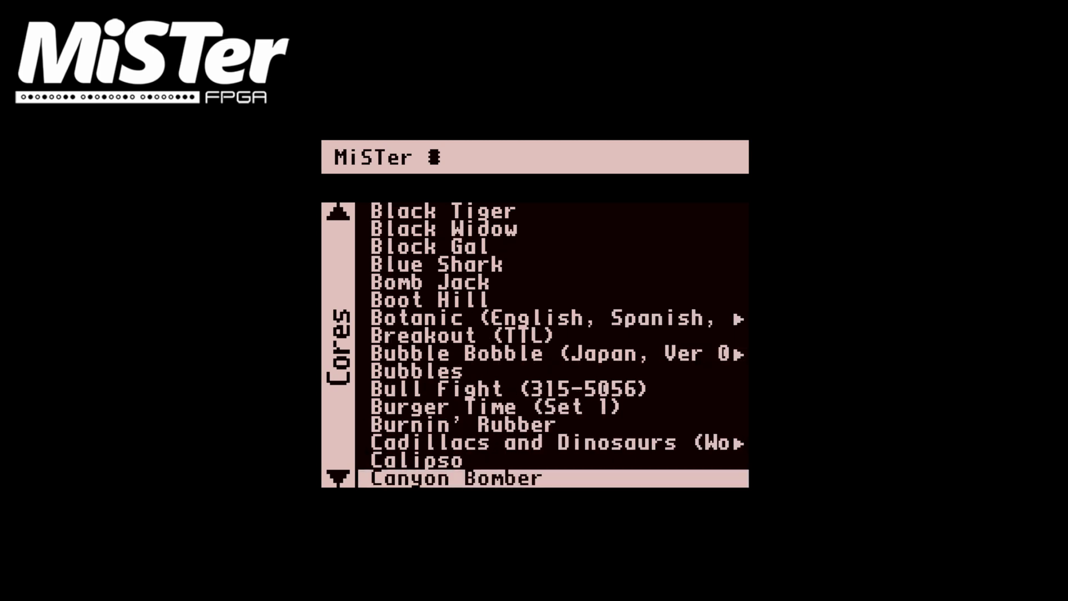
key("Right")
key("Right")
key("Right")
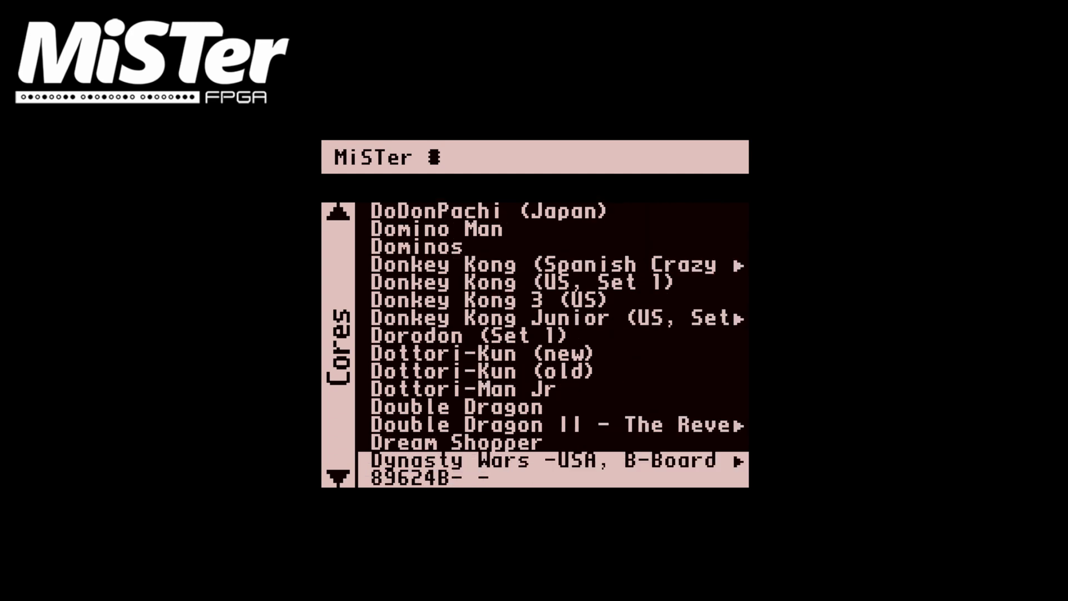
- Launch Double Dragon II - The Revenge, insert a coin and start a one-player game
key("Up")
key("Up")
key("Return")
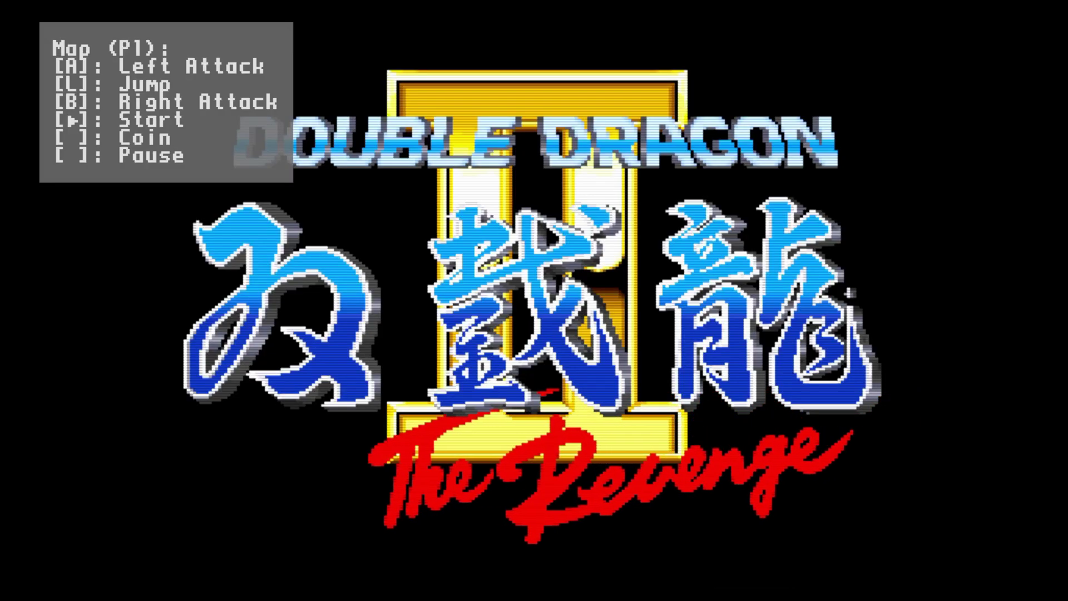
key("5")
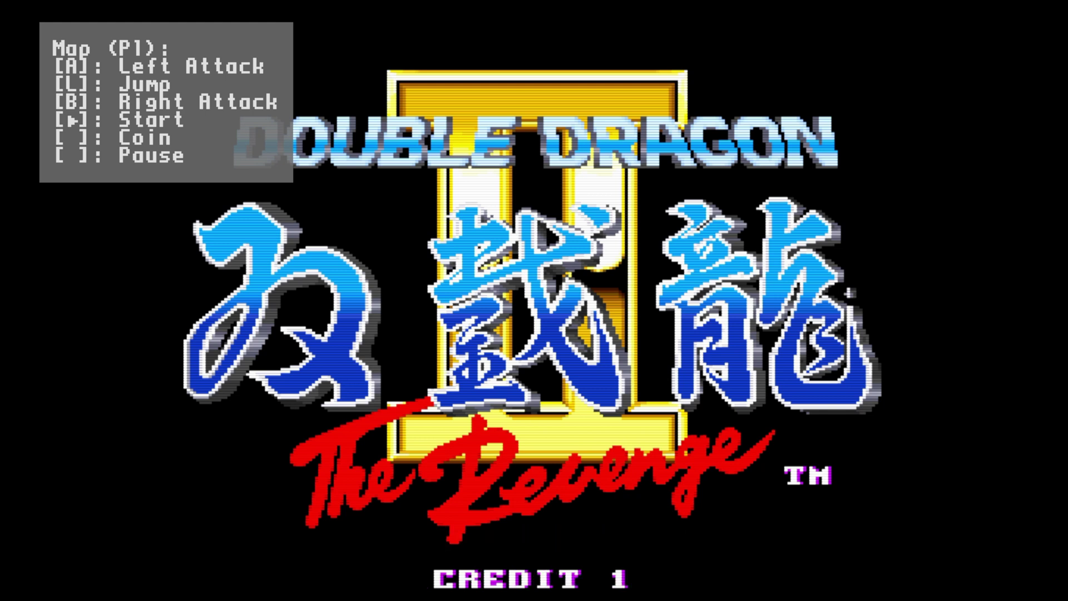
key("1")
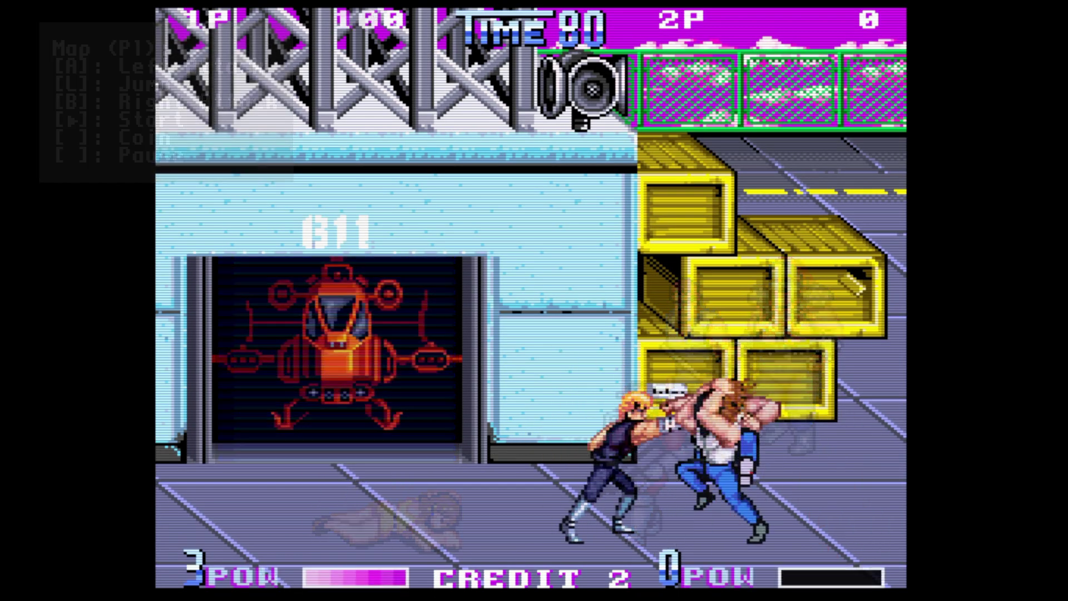
key("Left")
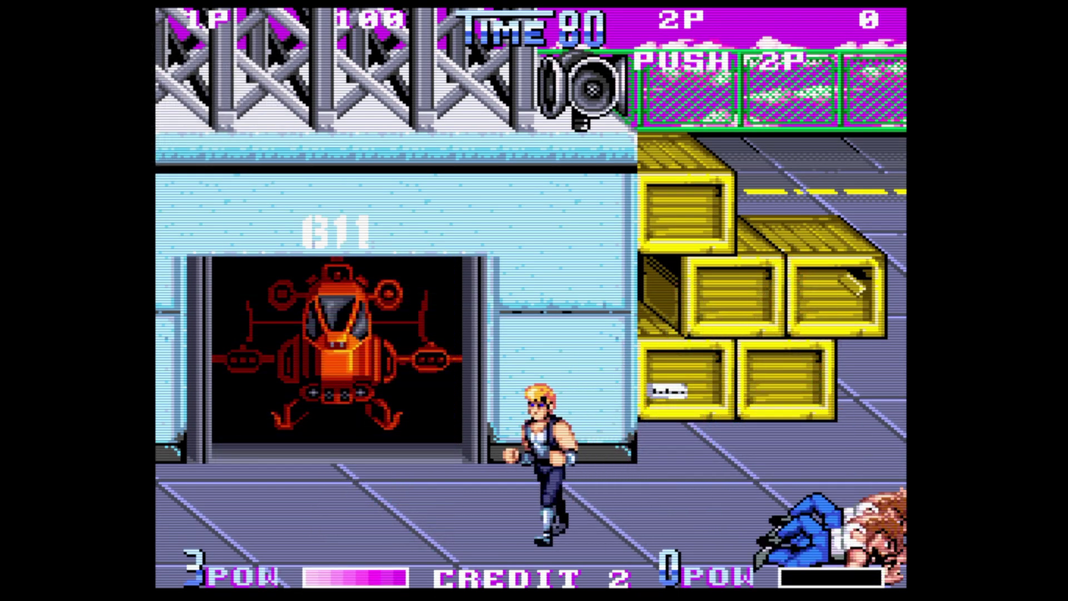
key("Right")
key("Right")
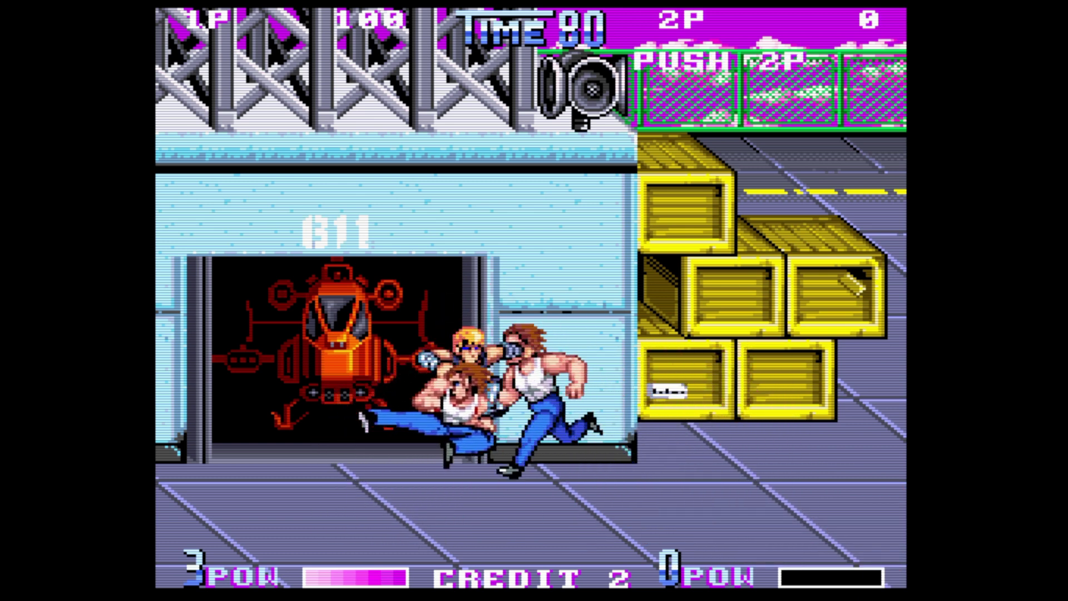
key("x")
key("Right")
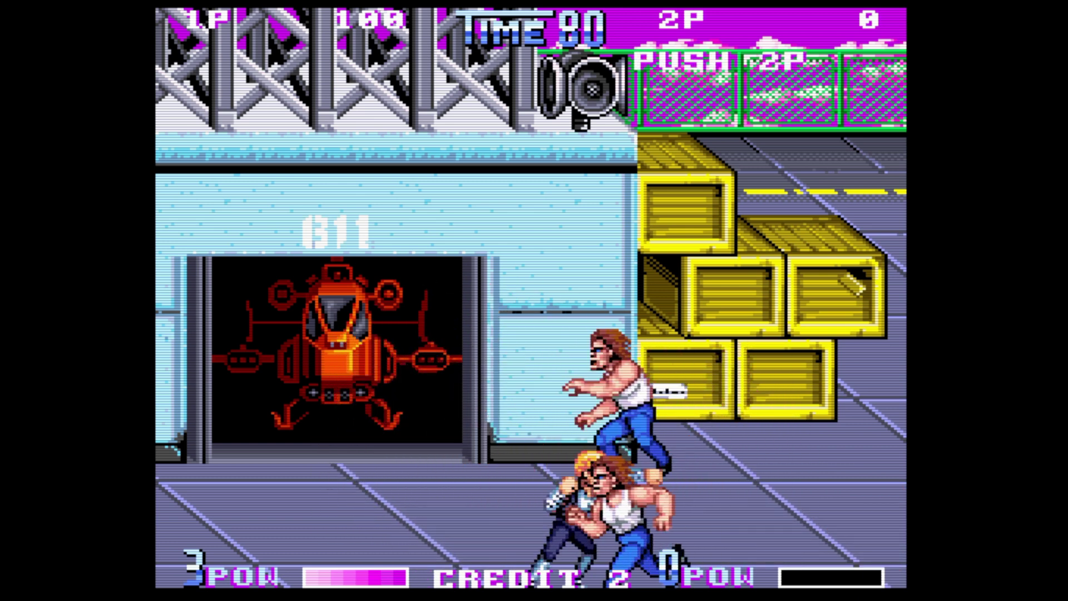
key("z")
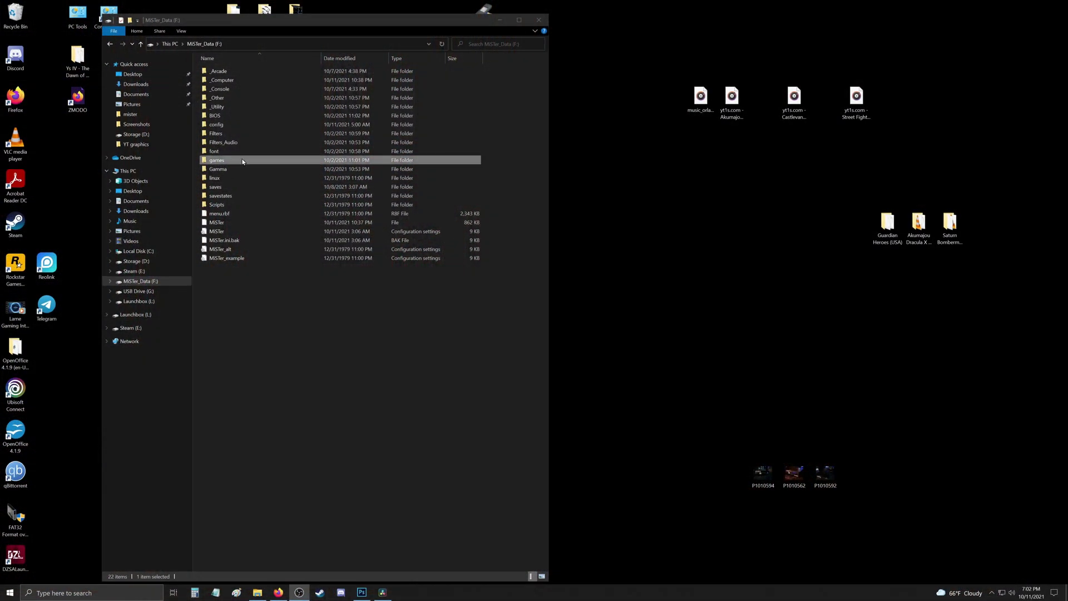
- In Windows File Explorer, open the games folder on the MiSTer_Data (F:) drive
double_click(218, 161)
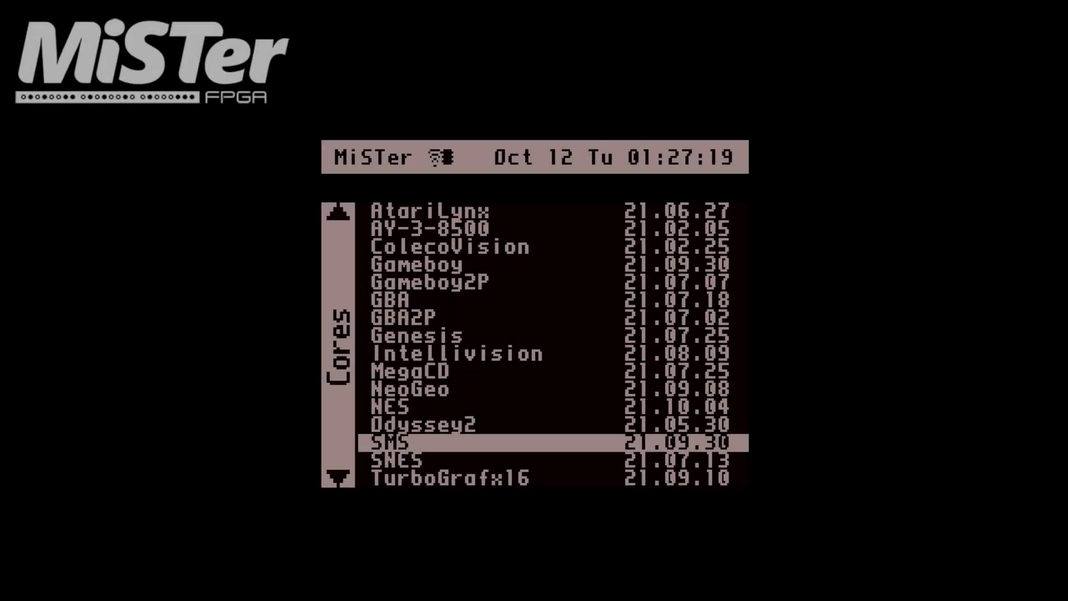
- Load the NES core from the MiSTer console cores and open its ROM file list
key("Up")
key("Up")
key("Return")
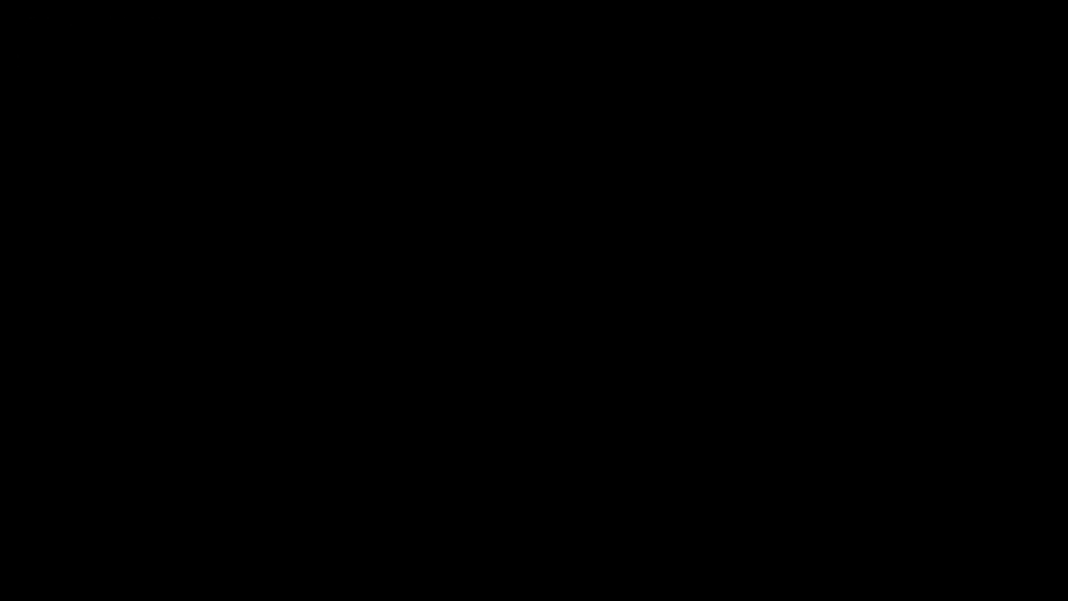
key("Return")
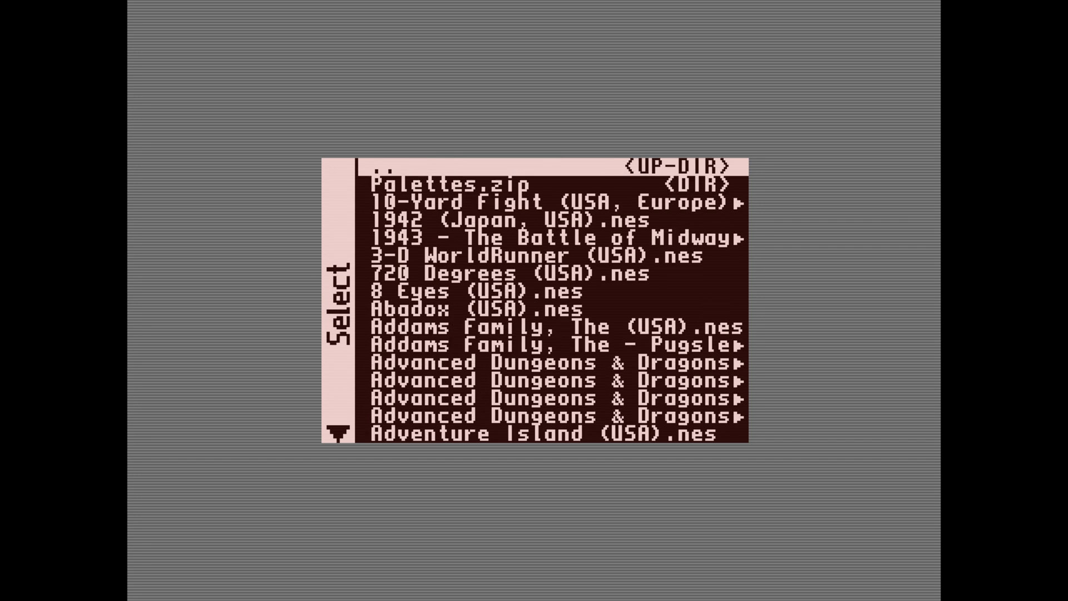
- Find Contra in the NES ROM list, load it and start a game
key("Down")
key("Down")
key("Down")
key("Down")
key("Down")
key("Down")
key("Down")
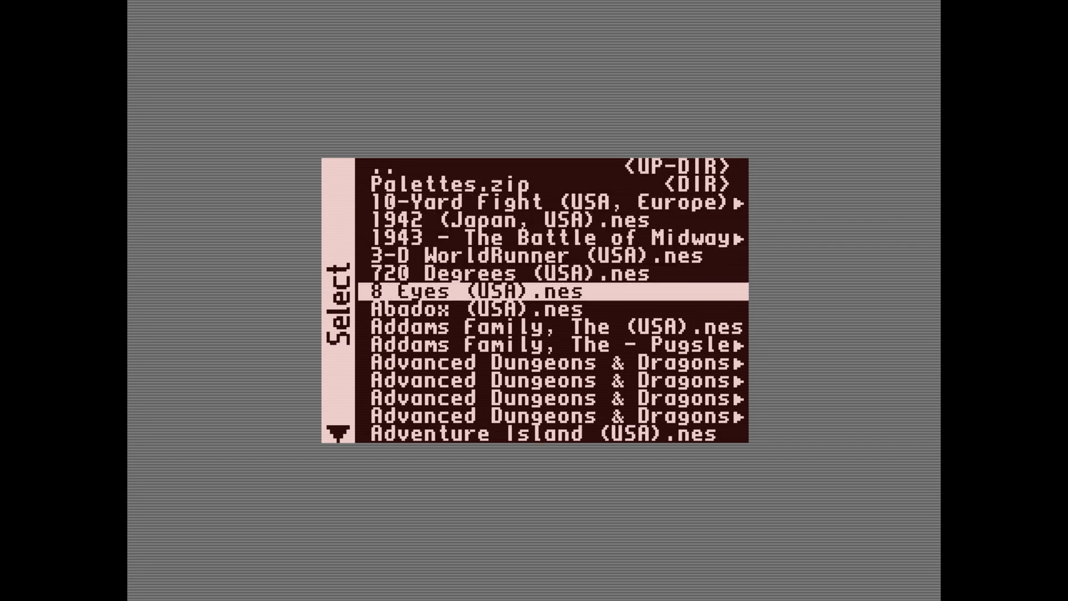
type("contra")
key("Up")
key("Return")
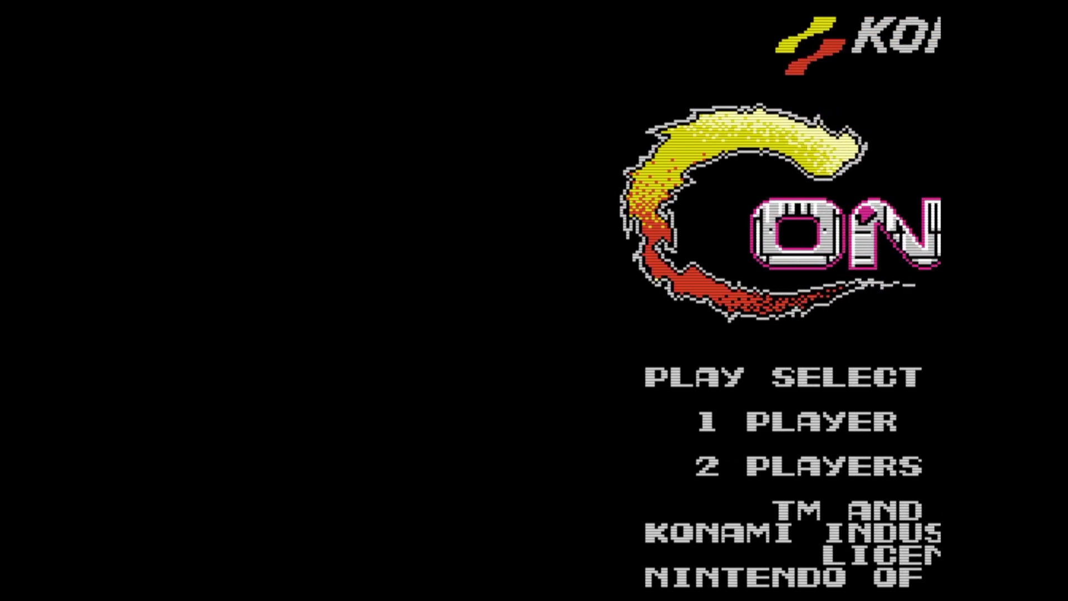
key("Return")
key("Return")
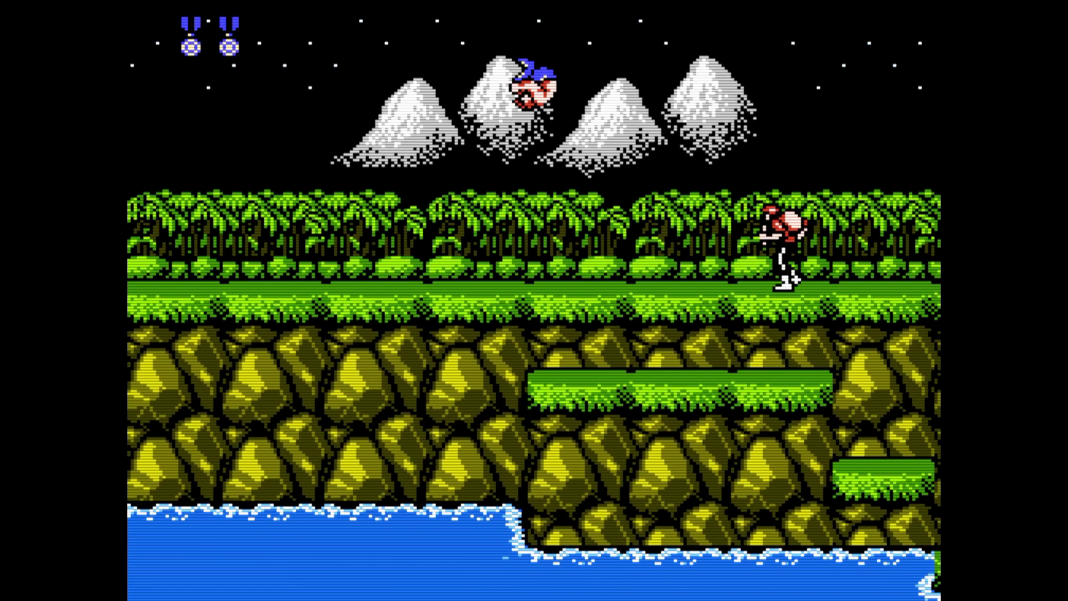
key("Right")
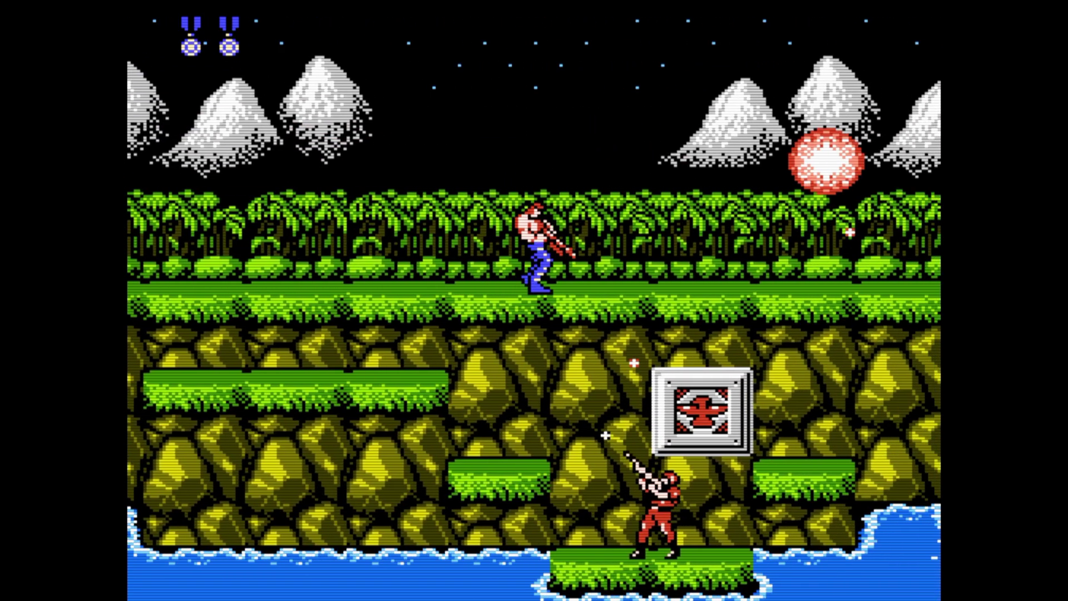
key("Right")
key("x")
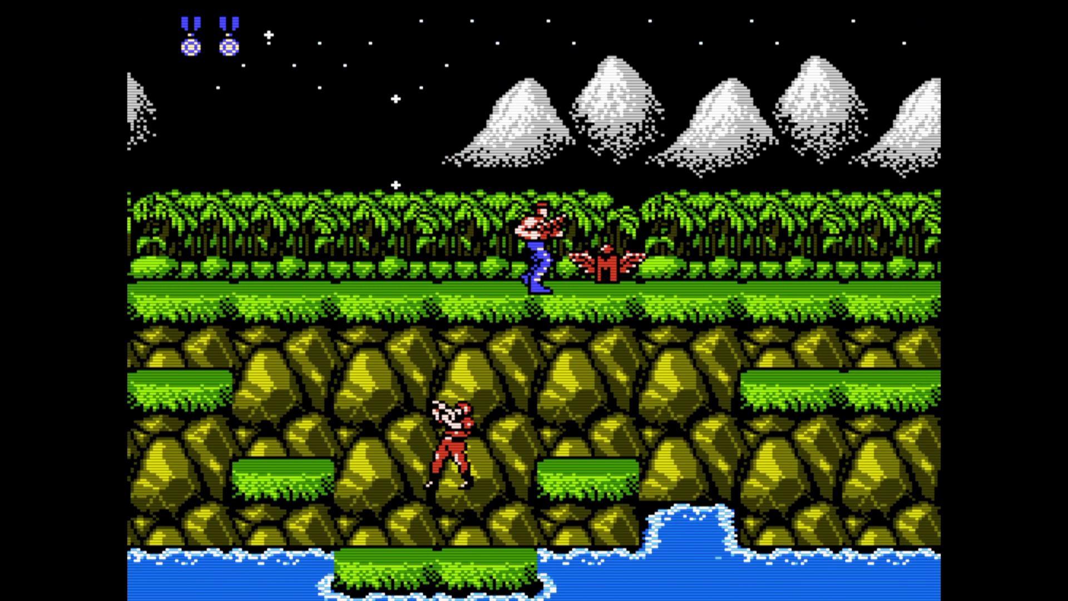
key("Right")
key("x")
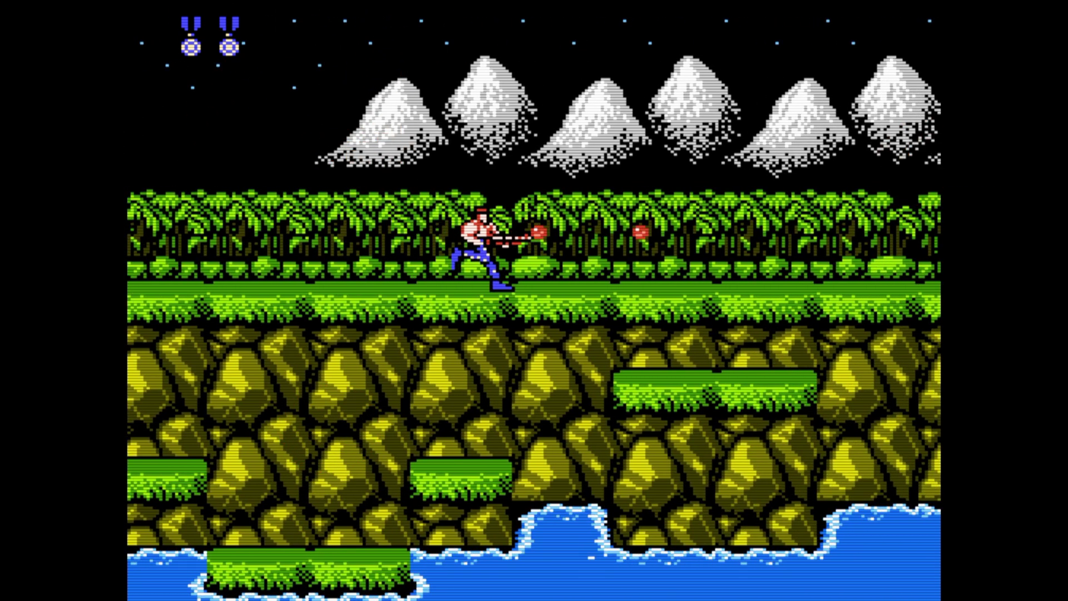
key("Right")
key("x")
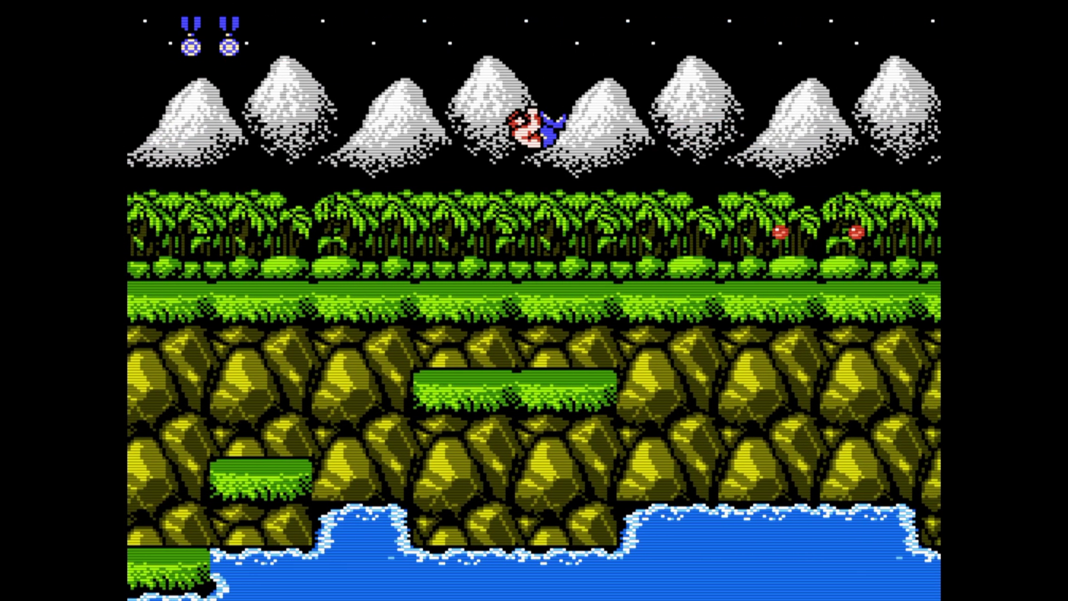
key("Right")
key("x")
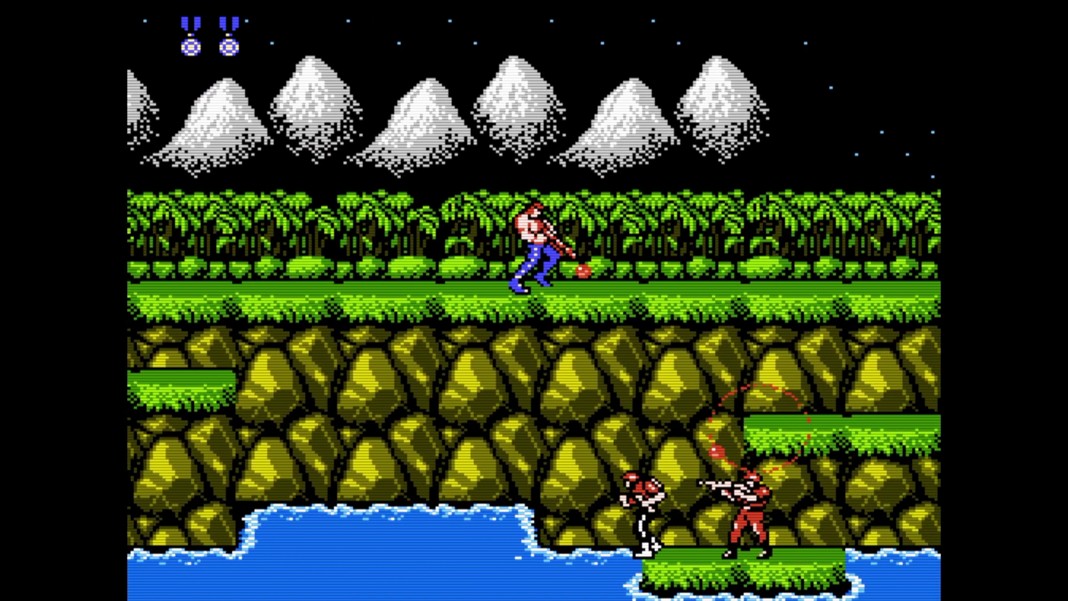
key("Right")
key("x")
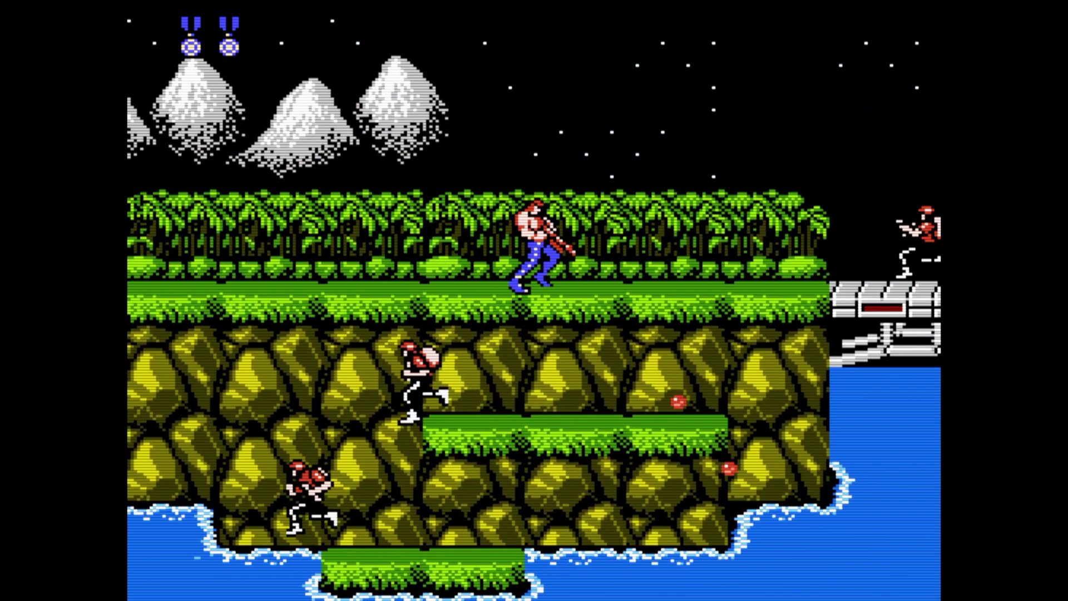
key("Right")
key("x")
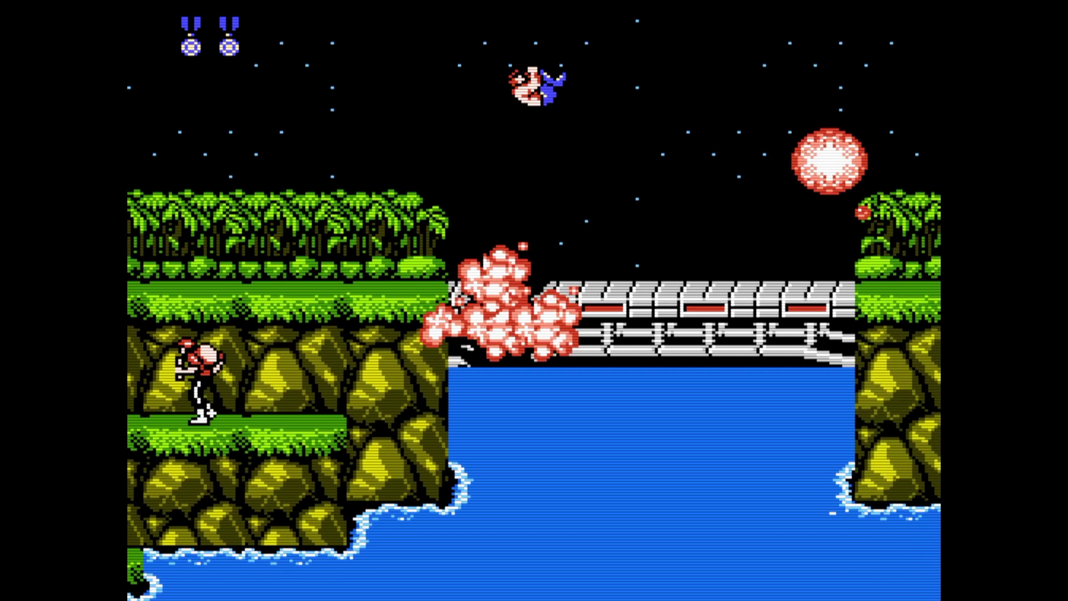
key("Right")
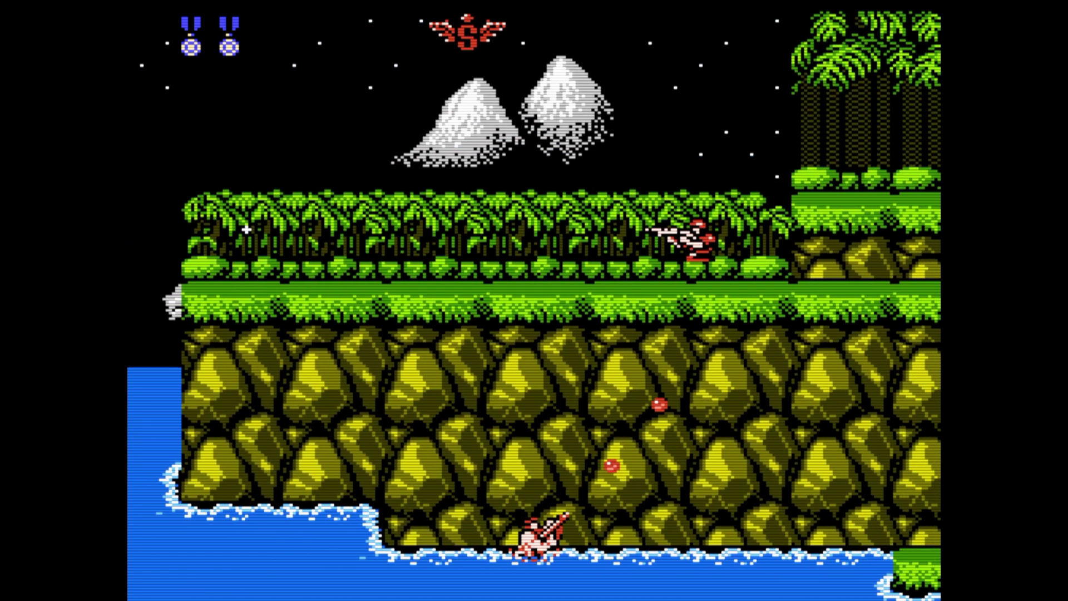
key("Right")
key("x")
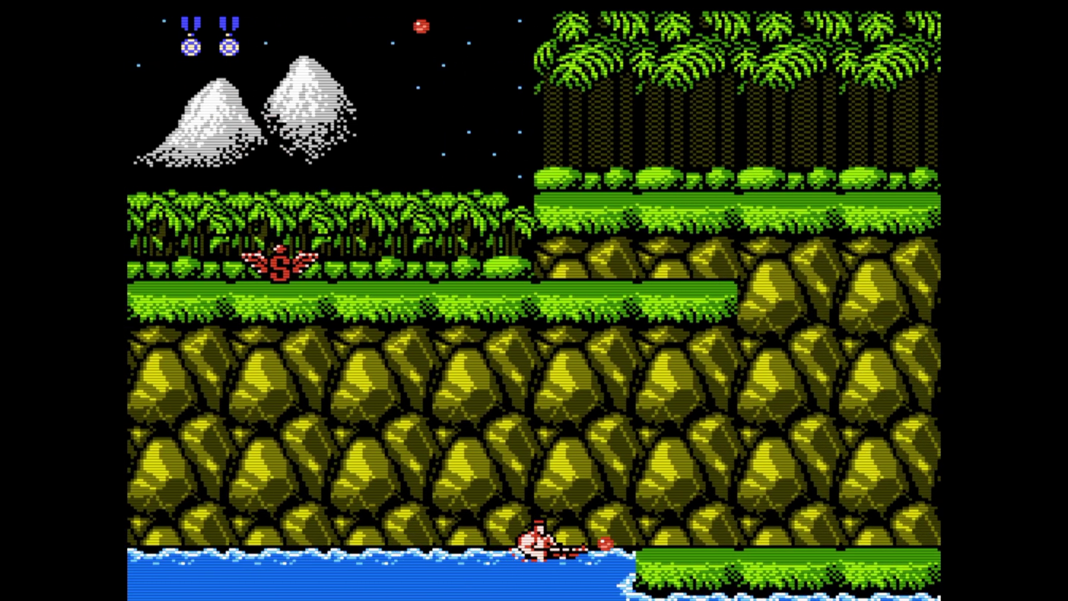
key("Right")
key("z")
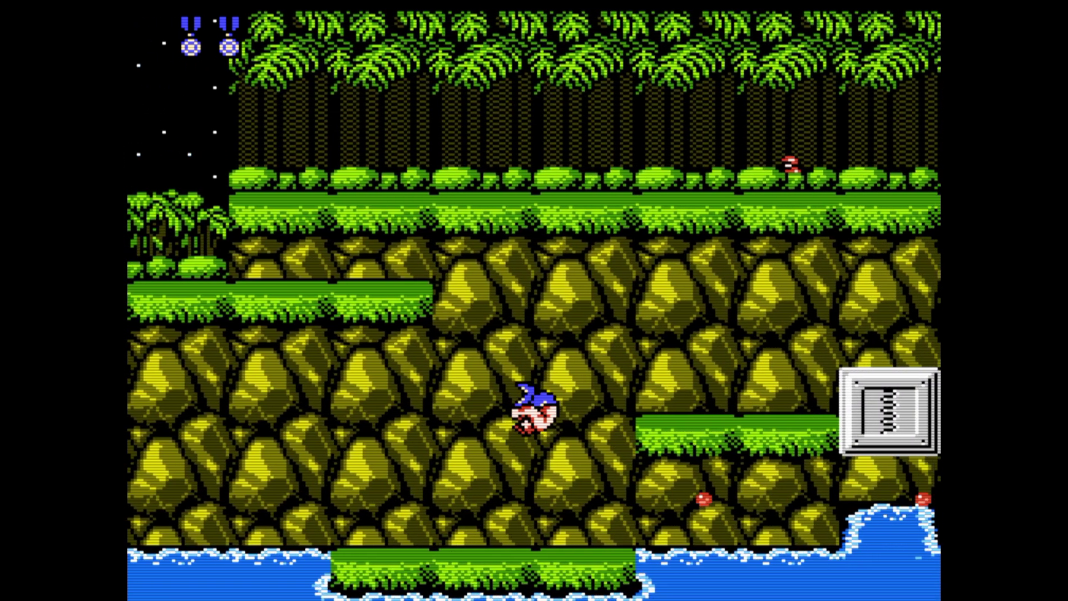
key("Right")
key("x")
key("z")
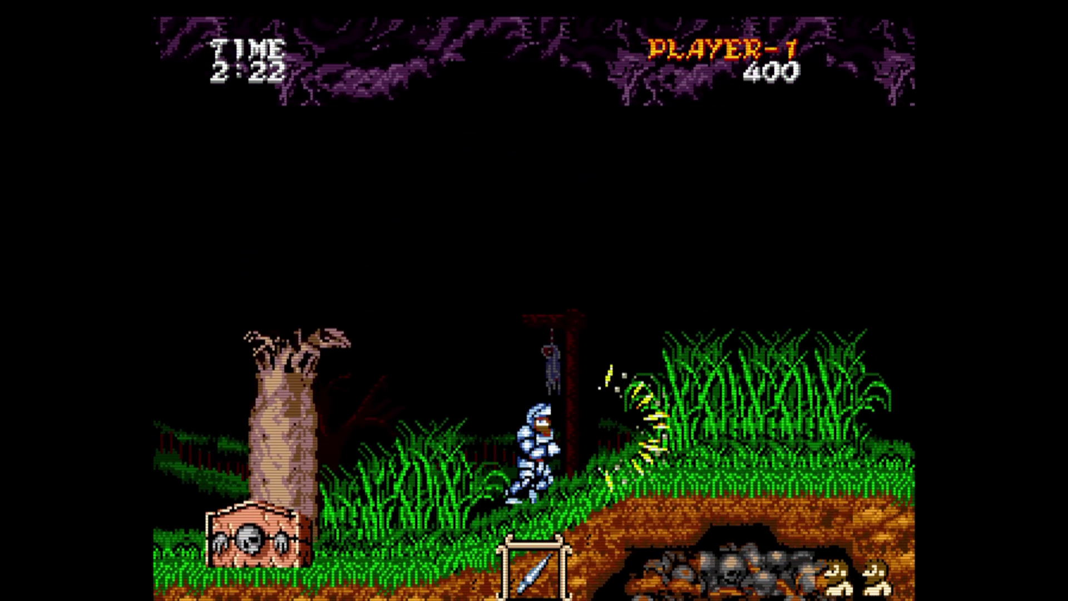
key("Right")
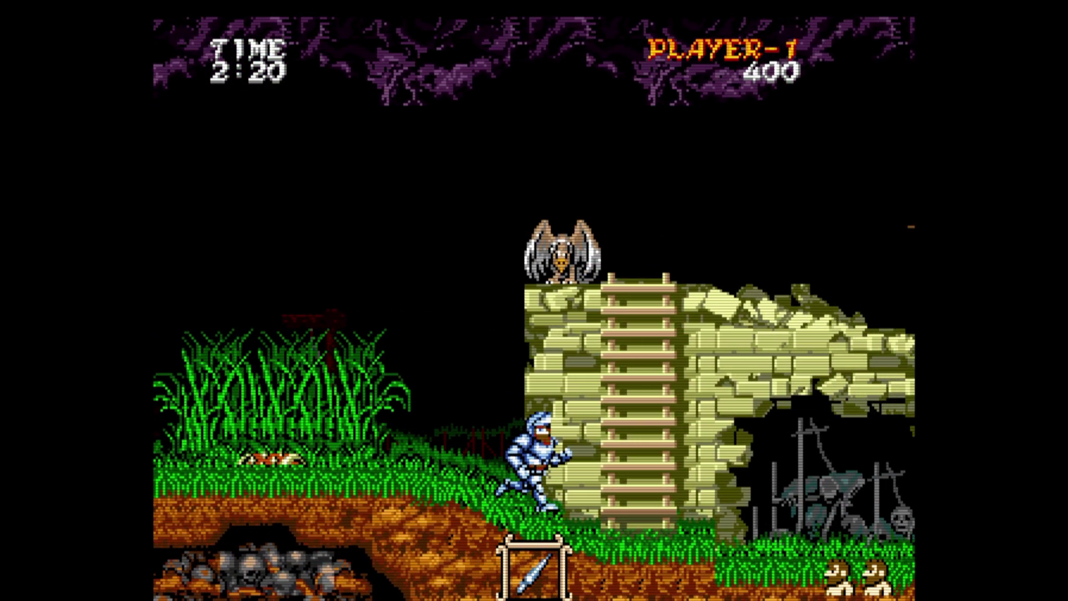
key("z")
key("Right")
key("Up")
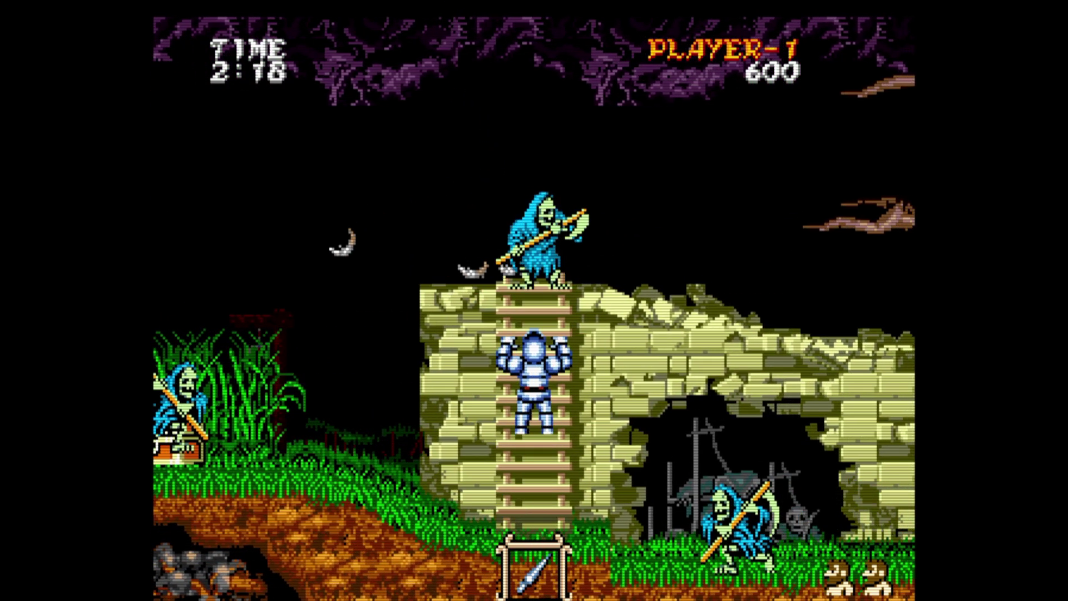
key("Up")
key("Right")
key("z")
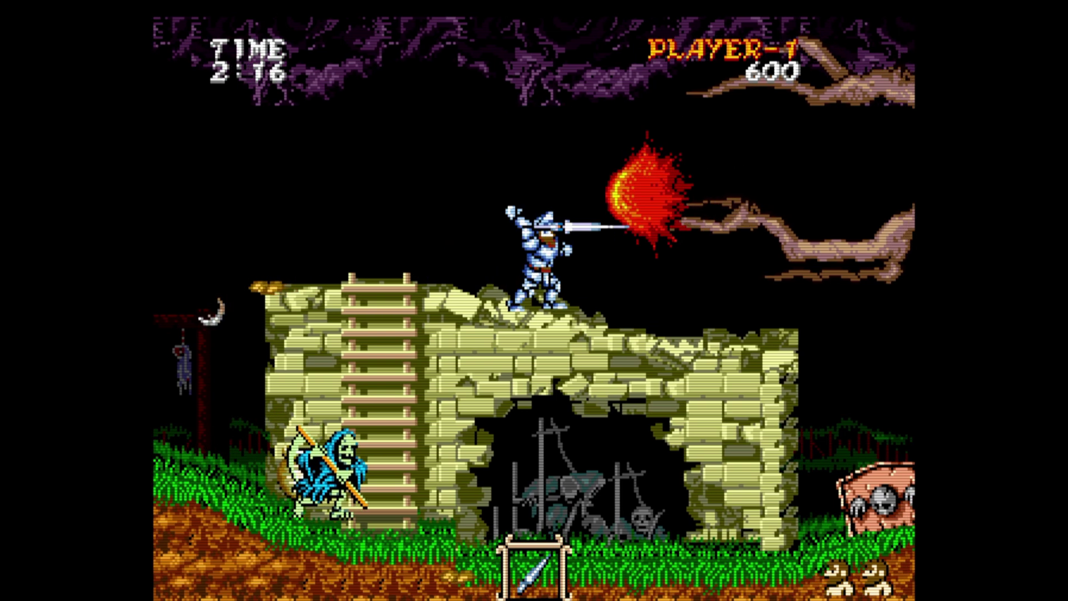
key("Right")
key("x")
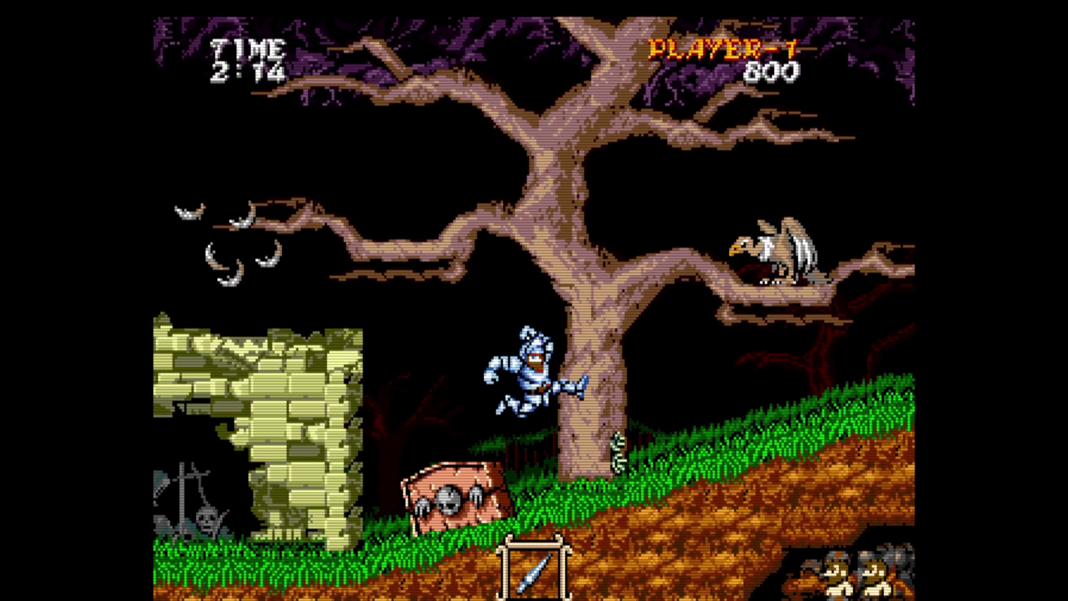